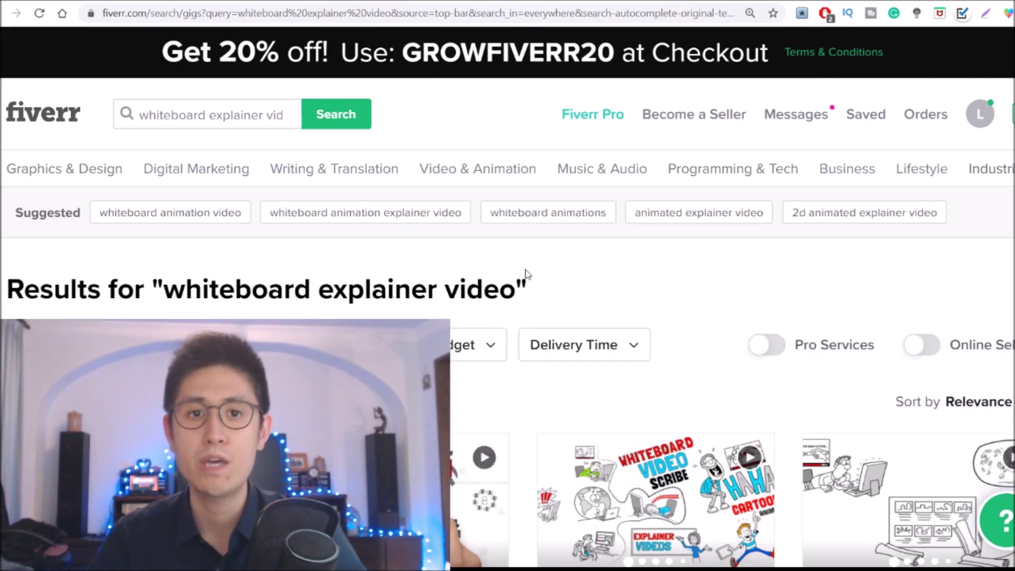
Examine the Fiverr gigs found for "whiteboard explainer video", comparing their ratings and starting prices
scroll(604, 275, "down", 2)
scroll(802, 300, "down", 4)
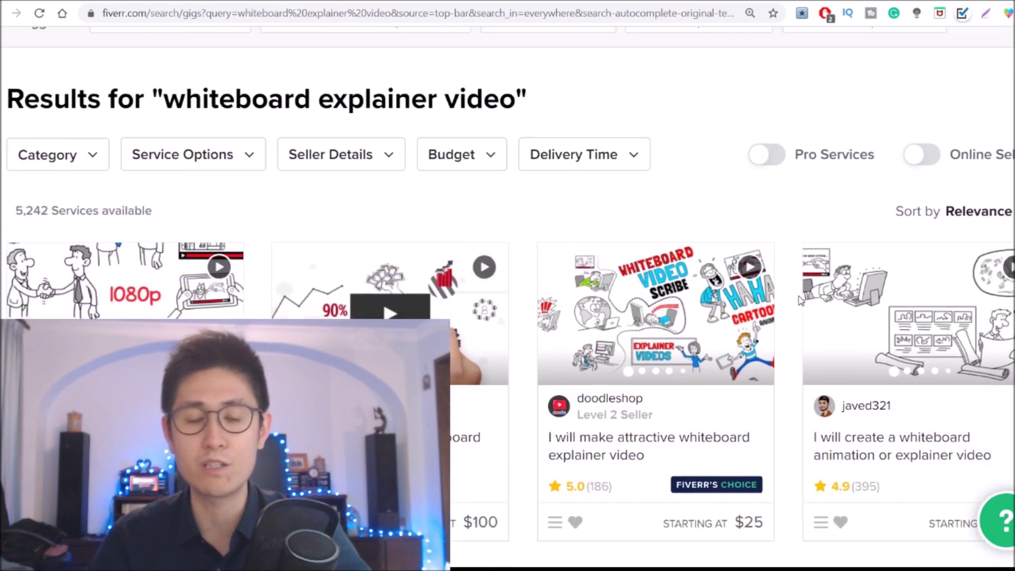
scroll(795, 294, "down", 2)
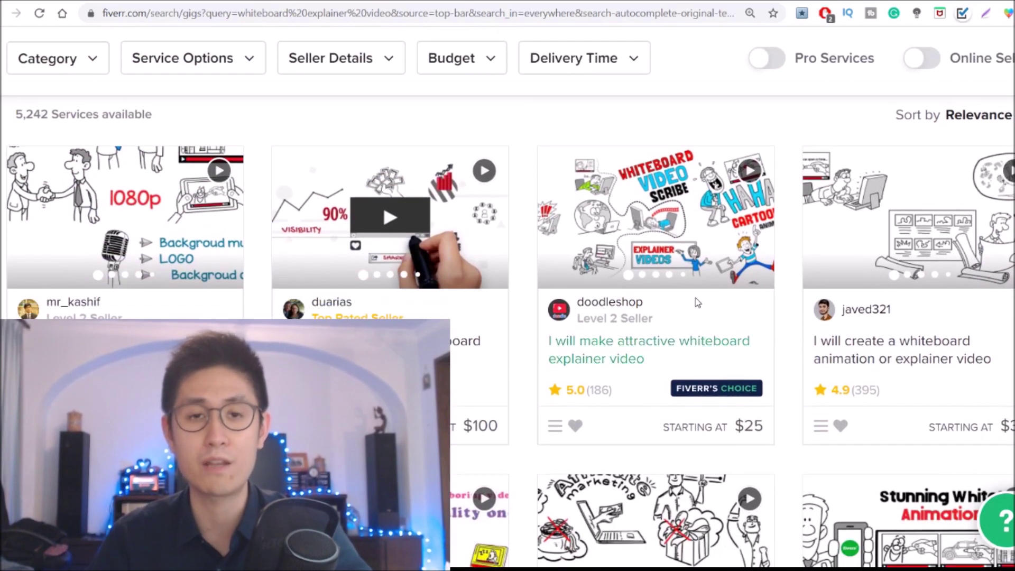
scroll(697, 301, "down", 1)
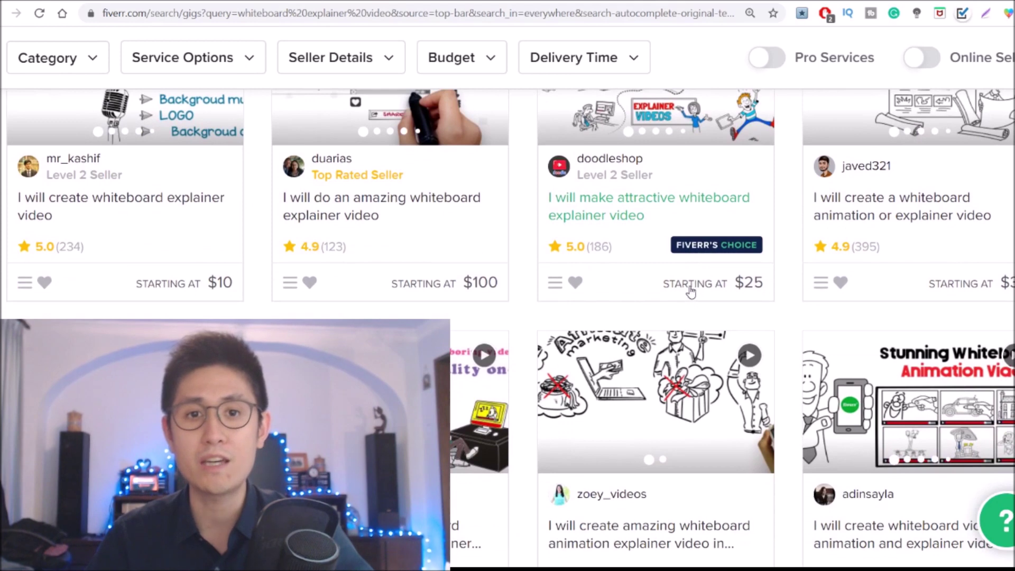
scroll(690, 290, "down", 1)
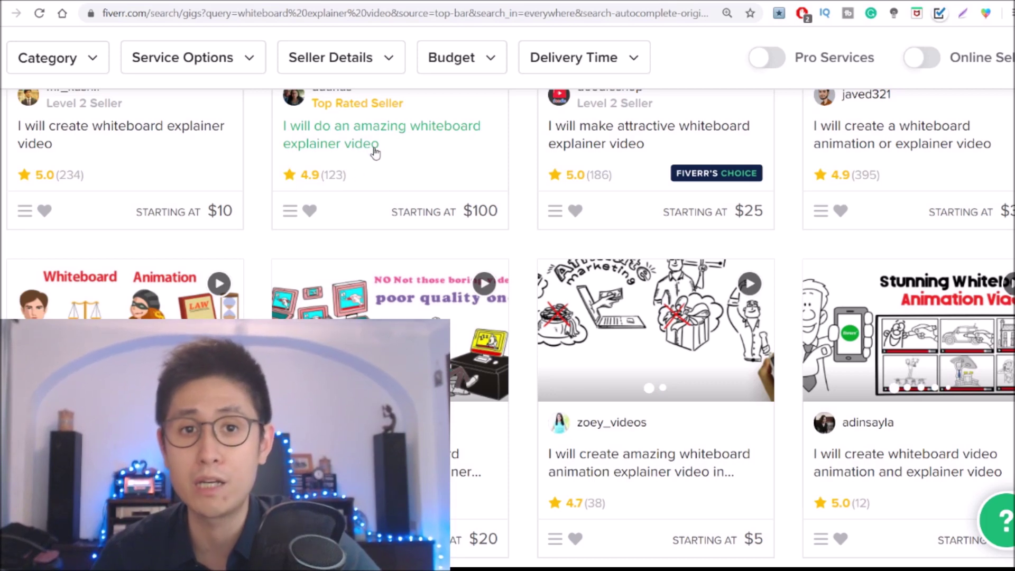
scroll(401, 175, "up", 1)
scroll(424, 204, "down", 2)
scroll(474, 197, "up", 1)
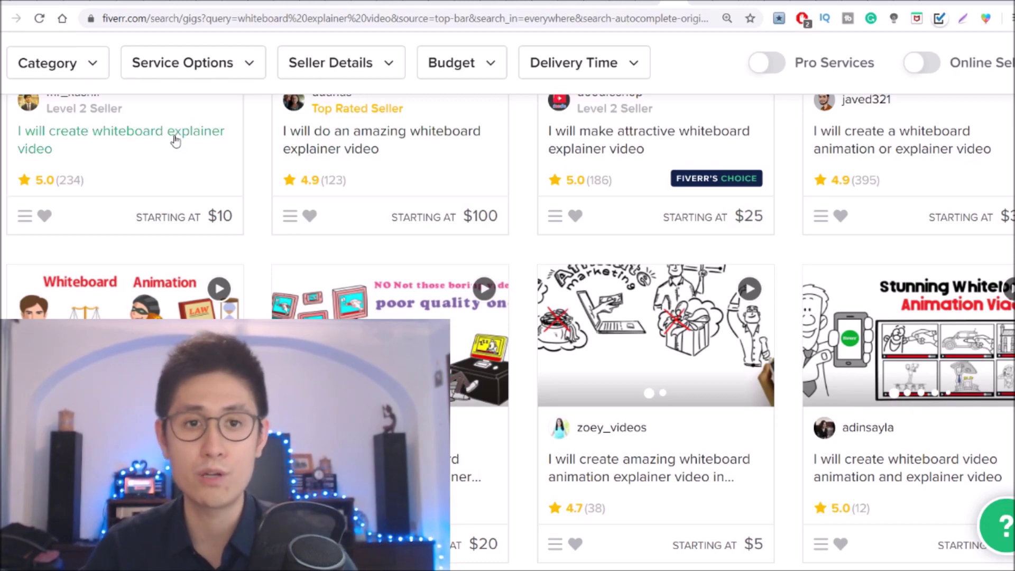
scroll(175, 140, "up", 3)
scroll(193, 225, "down", 1)
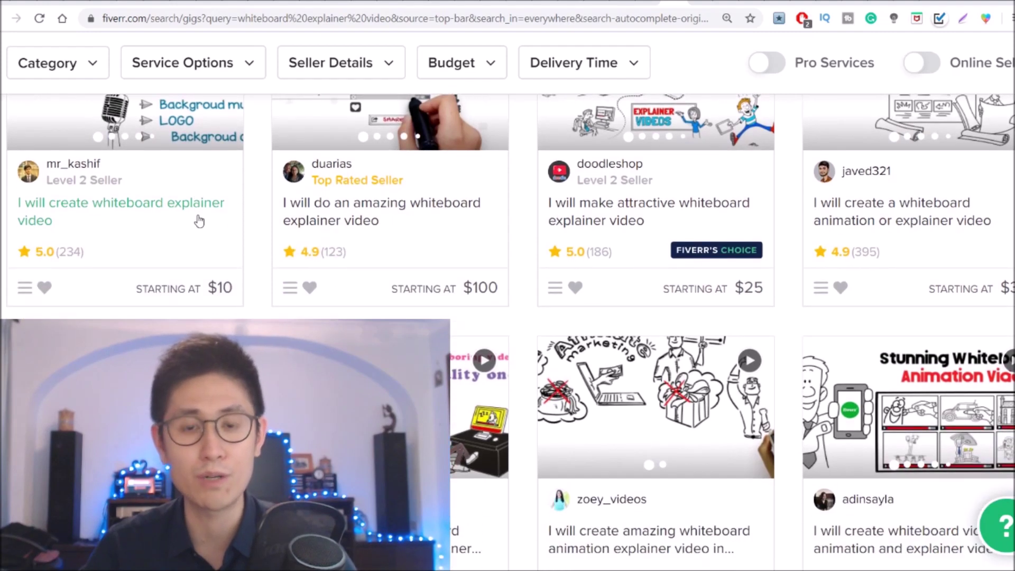
scroll(198, 221, "down", 1)
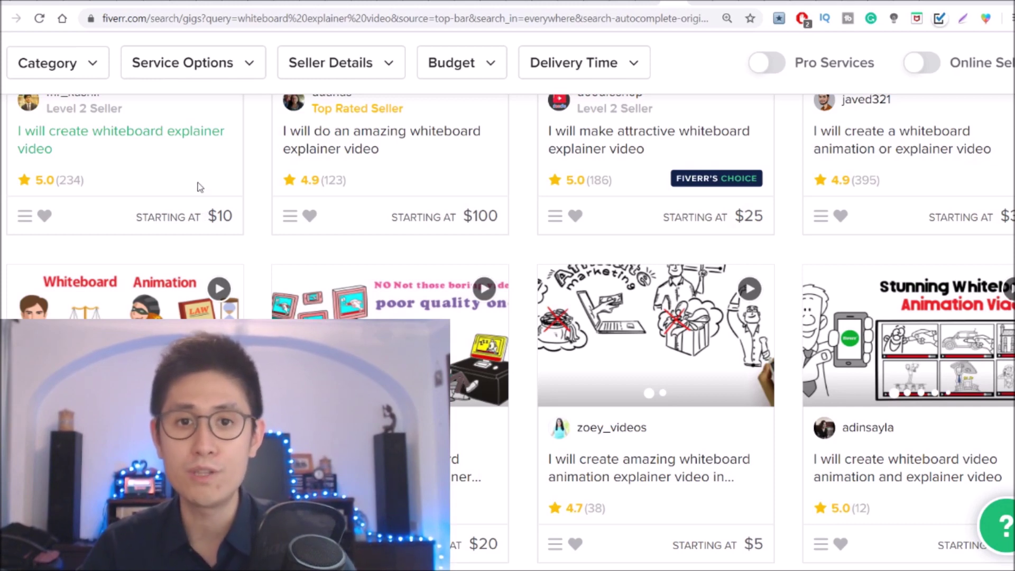
scroll(173, 185, "up", 1)
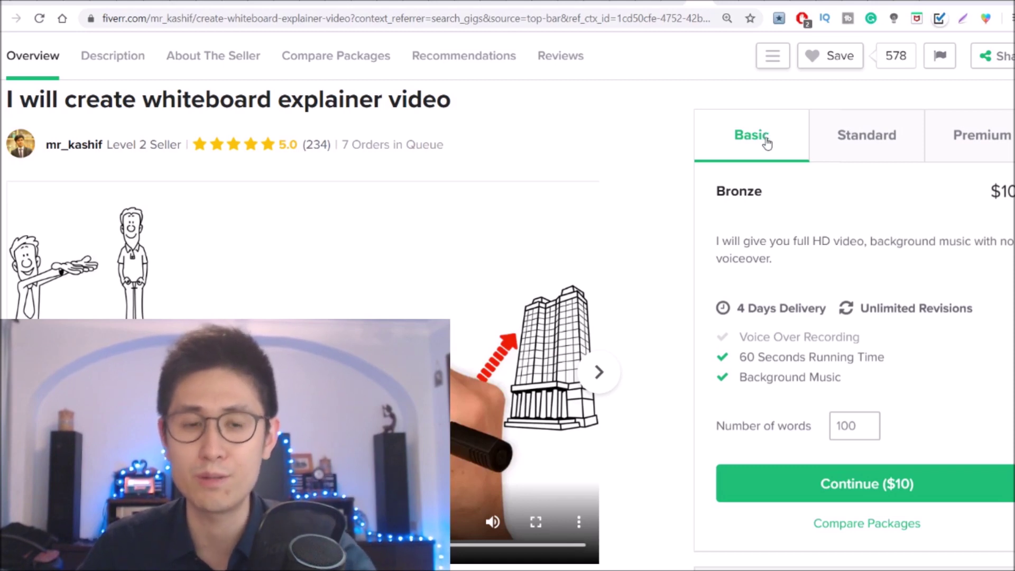
Compare the Basic, Standard and Premium packages of the "I will create whiteboard explainer video" gig
left_click(849, 141)
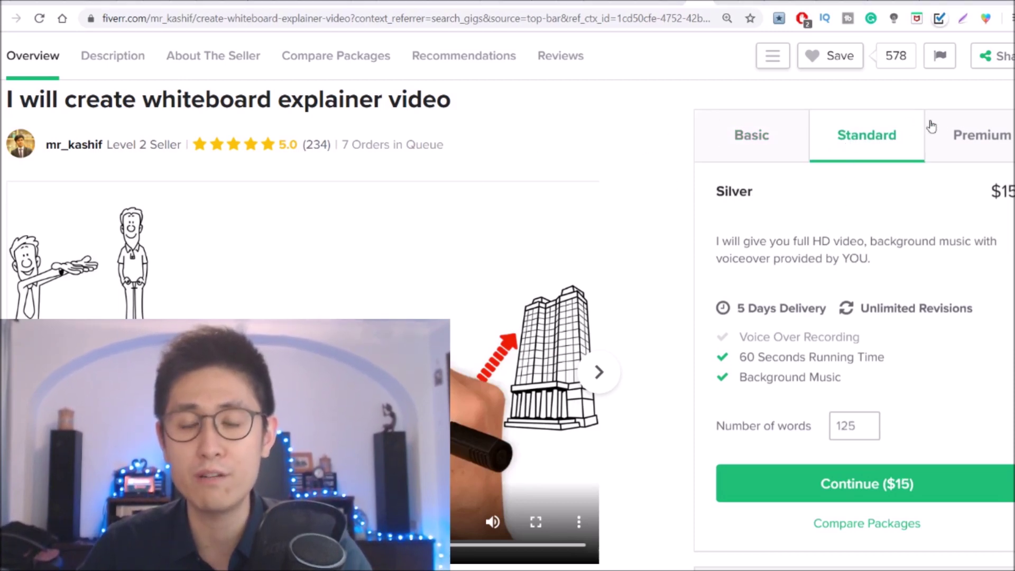
left_click(961, 140)
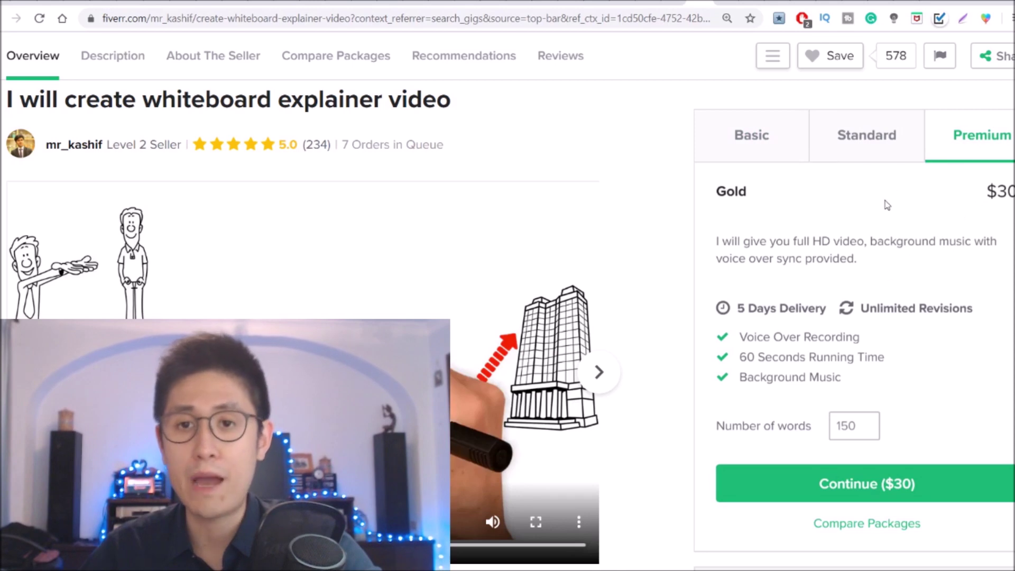
left_click(749, 146)
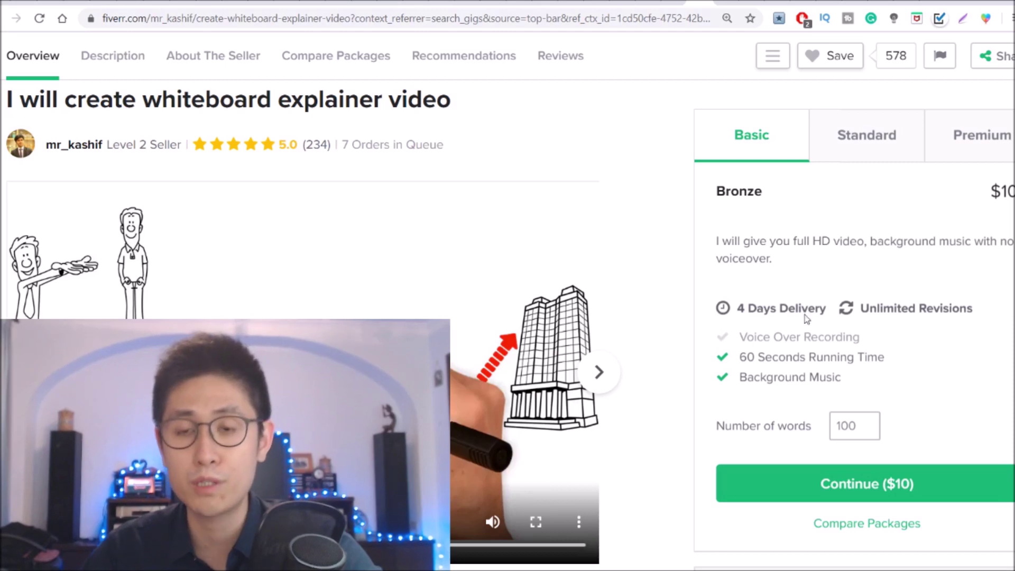
left_click(873, 131)
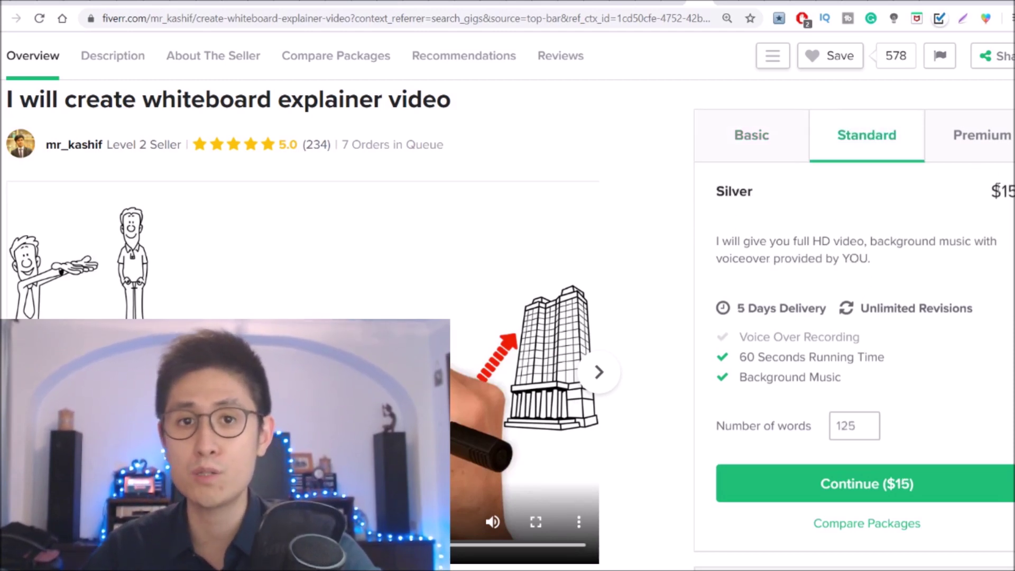
left_click(959, 137)
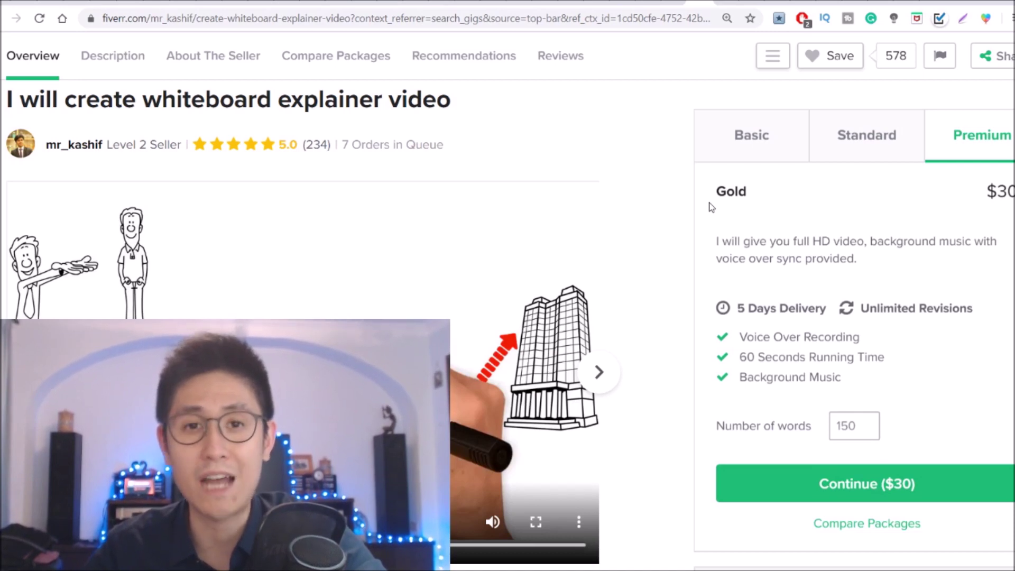
Check the Standard package of the "I will do an amazing whiteboard explainer video" gig
scroll(711, 207, "down", 1)
scroll(703, 200, "down", 1)
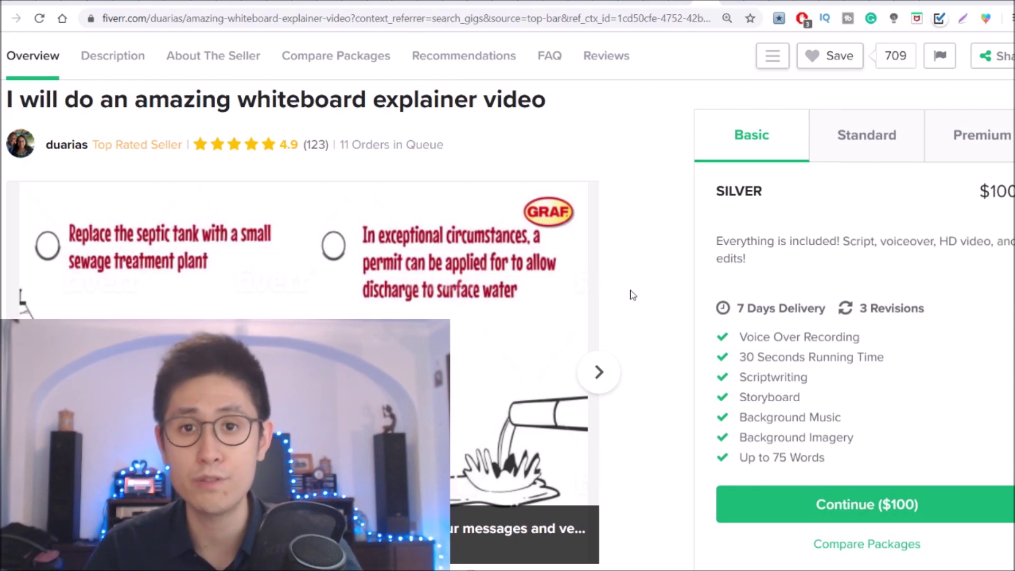
left_click(890, 139)
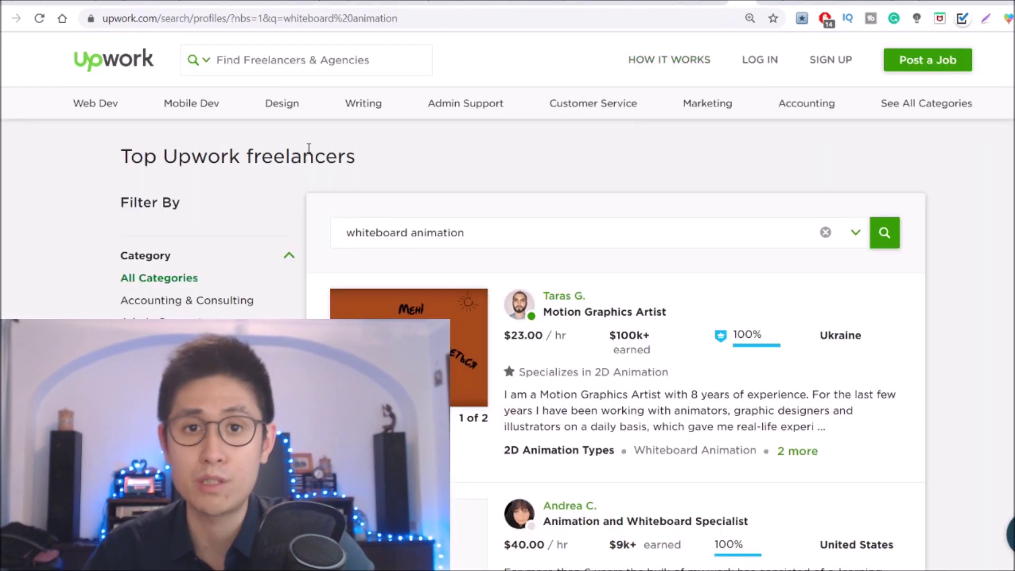
Look through the Upwork freelancers listed for "whiteboard animation", including their hourly rates and specialities
scroll(359, 147, "down", 1)
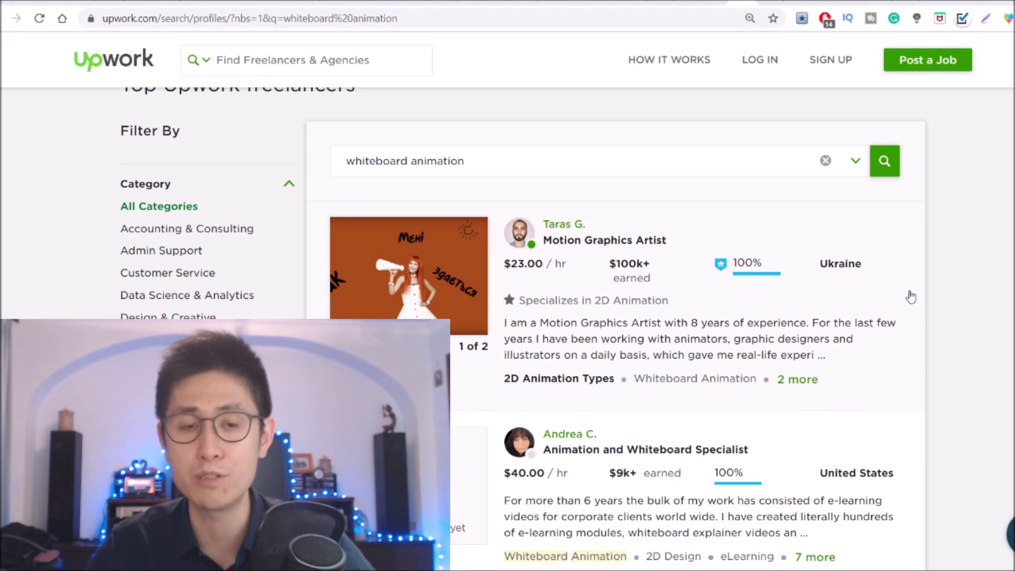
scroll(910, 297, "down", 1)
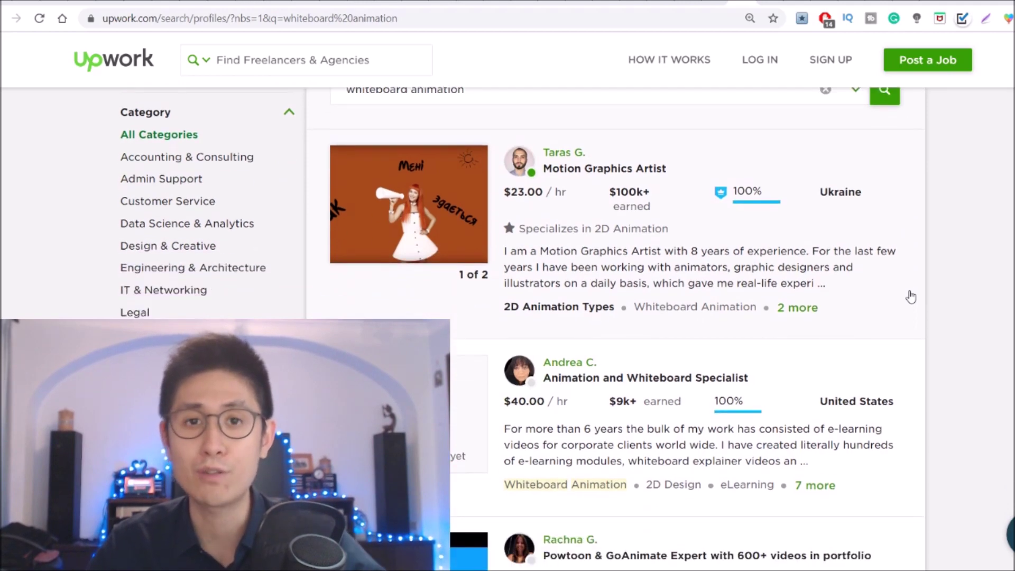
scroll(910, 297, "down", 1)
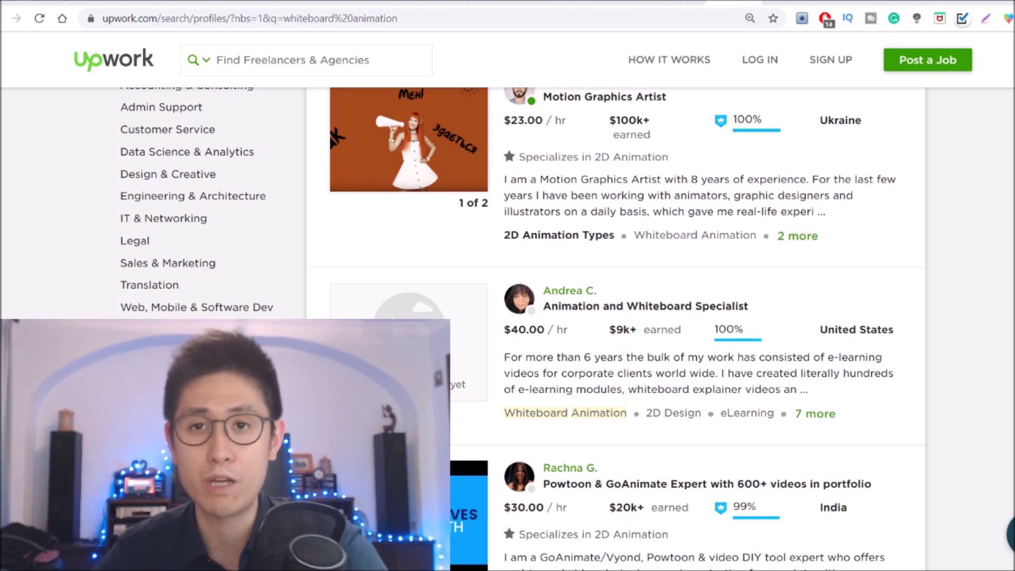
Switch to YouTube and examine the Practical Wisdom and The Monk Way channels as examples of animated video channels
key("ctrl+Tab")
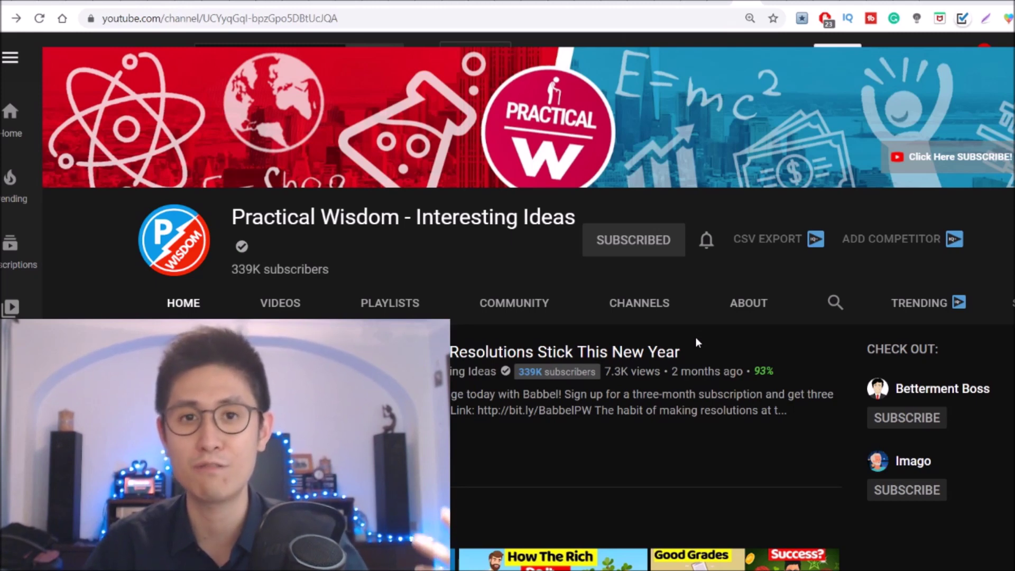
scroll(695, 339, "down", 1)
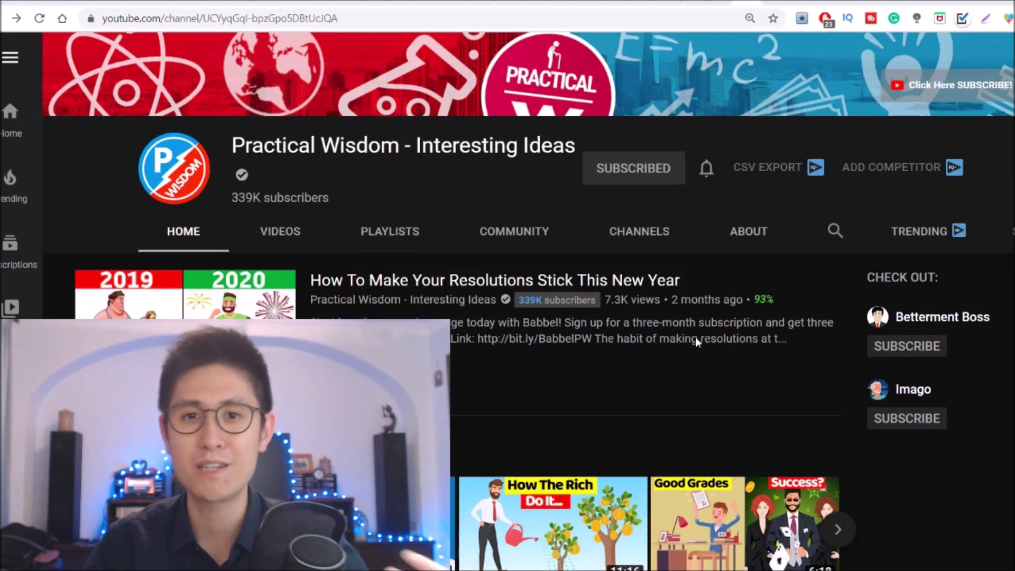
scroll(251, 276, "up", 2)
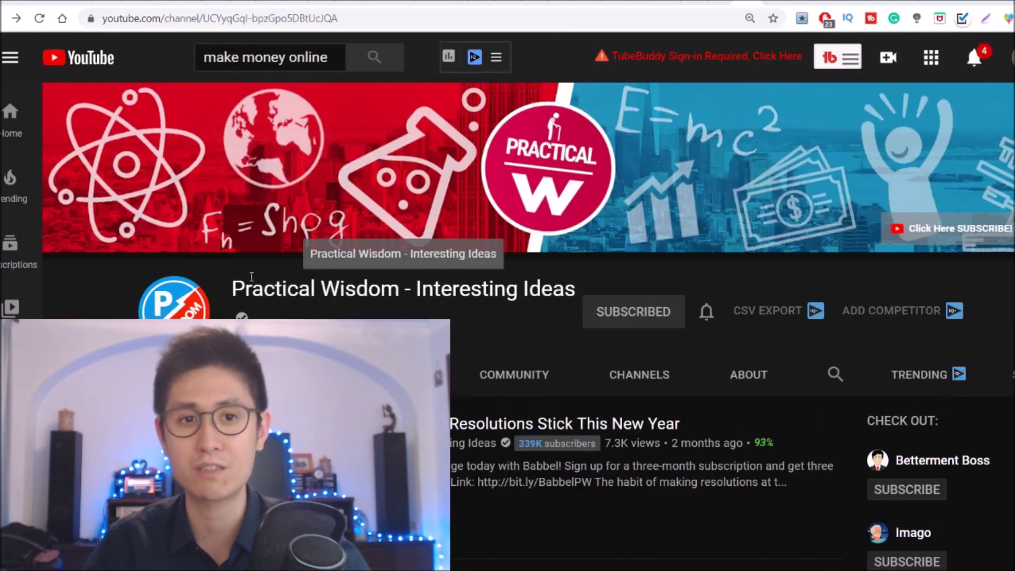
scroll(472, 312, "down", 1)
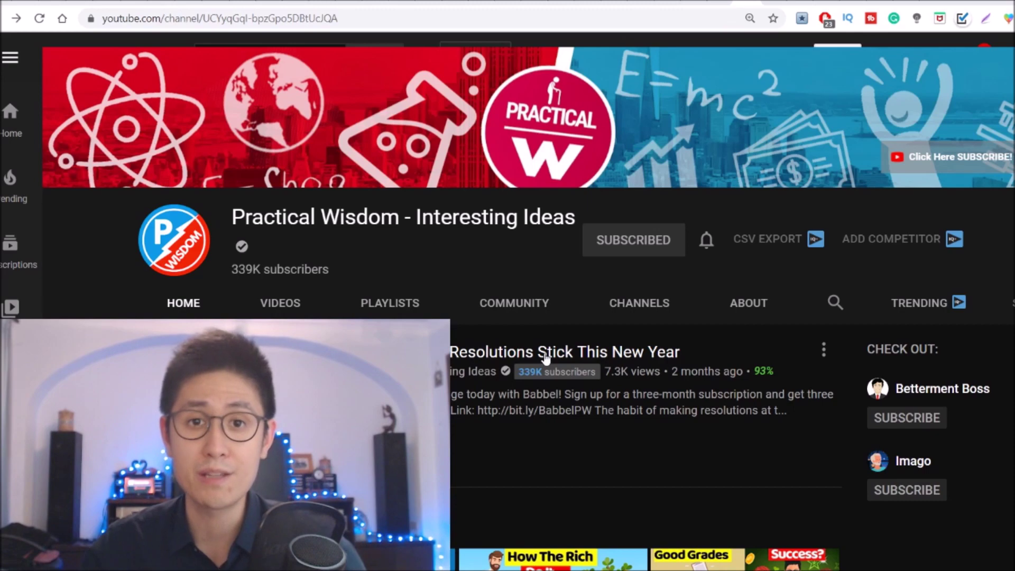
scroll(545, 358, "down", 1)
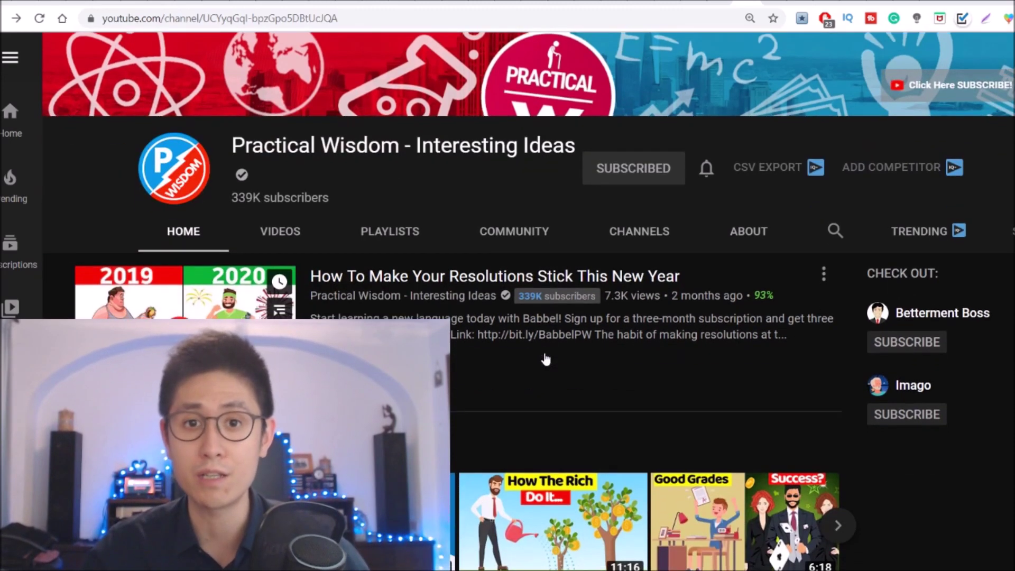
scroll(546, 359, "down", 1)
scroll(546, 359, "down", 1)
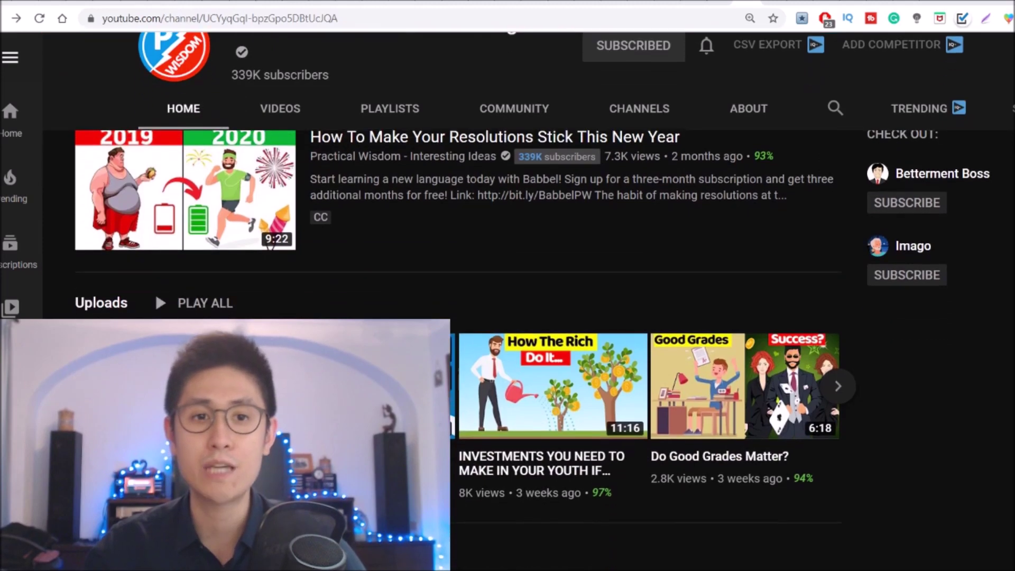
scroll(546, 359, "down", 2)
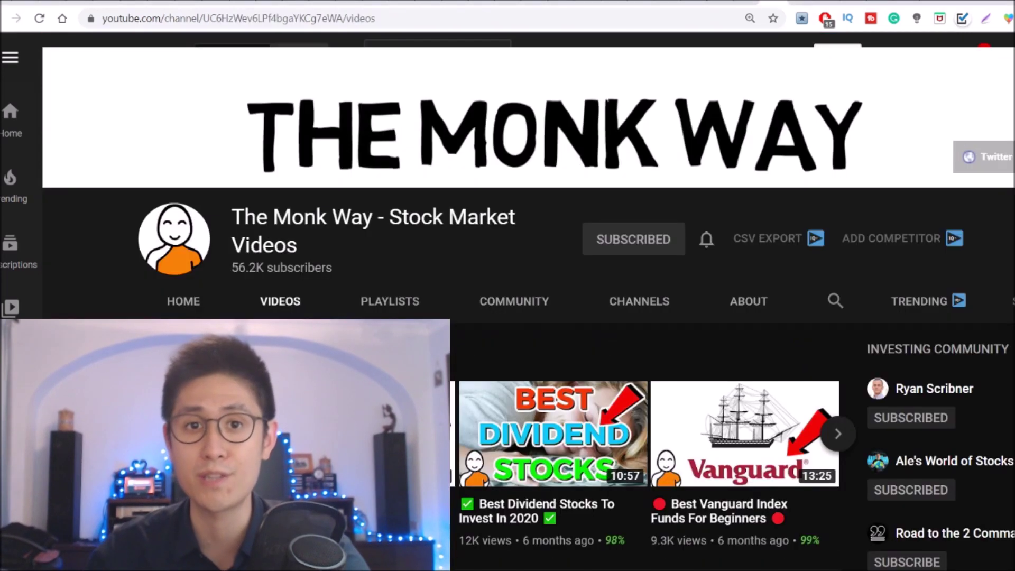
scroll(827, 236, "up", 2)
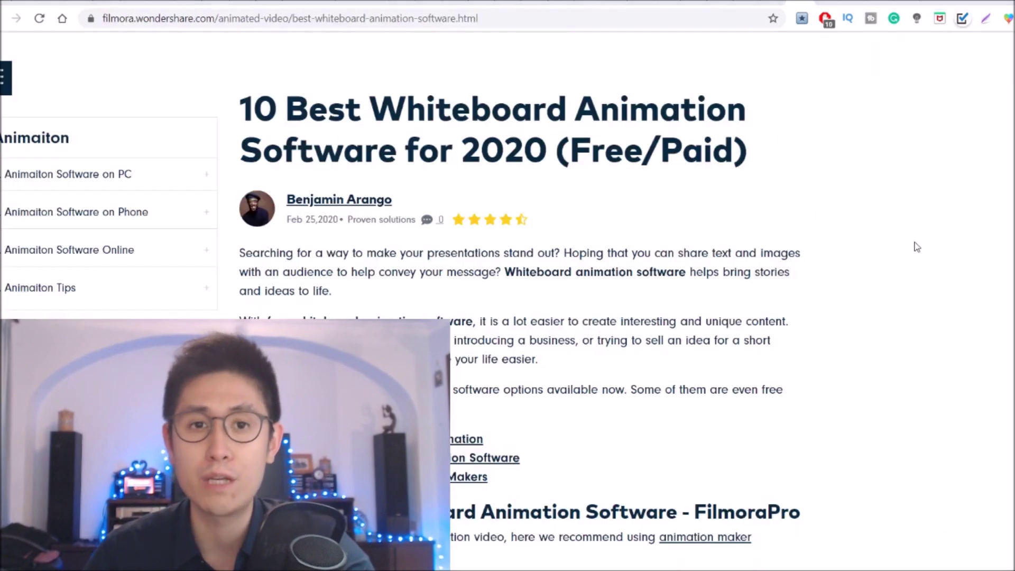
Read through the Filmora article "10 Best Whiteboard Animation Software for 2020" down to Part 1 on whiteboard animation
scroll(918, 245, "down", 1)
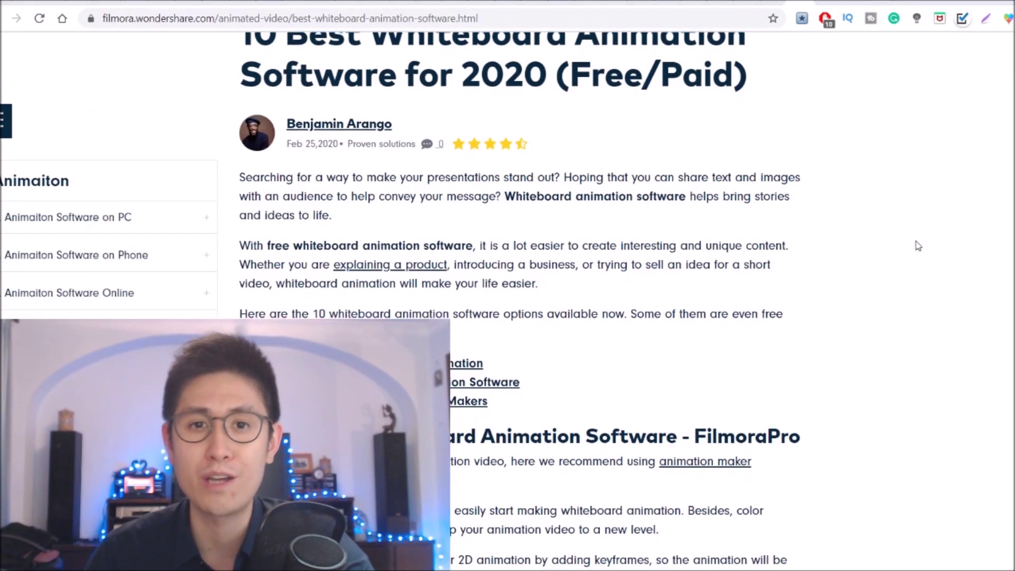
scroll(918, 246, "down", 3)
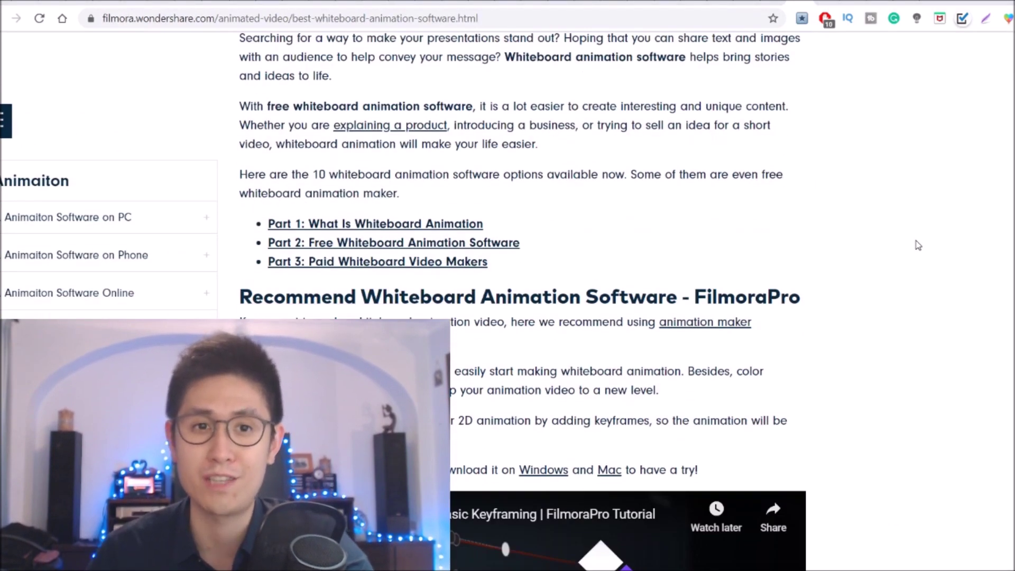
scroll(918, 246, "down", 1)
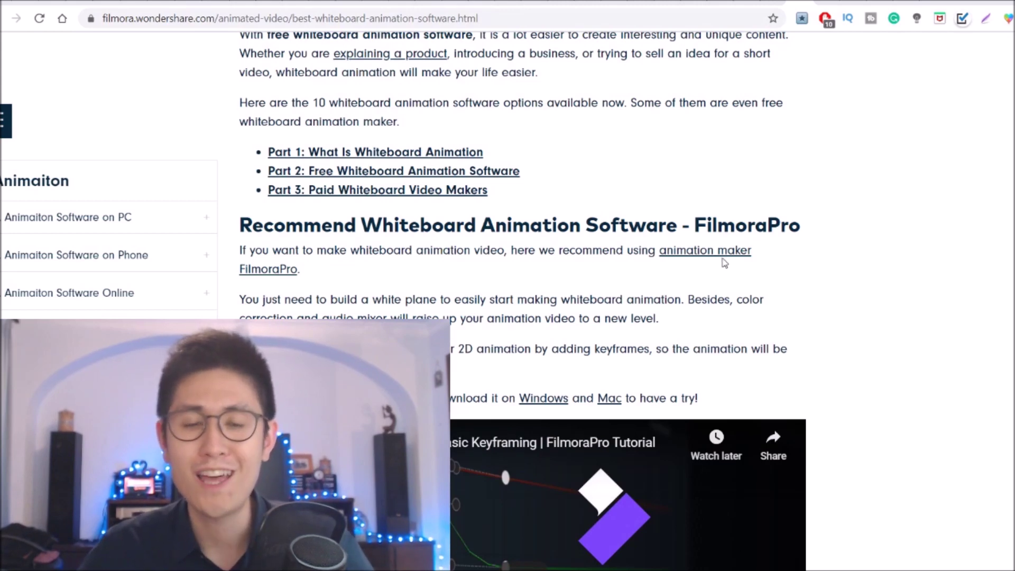
scroll(899, 209, "down", 3)
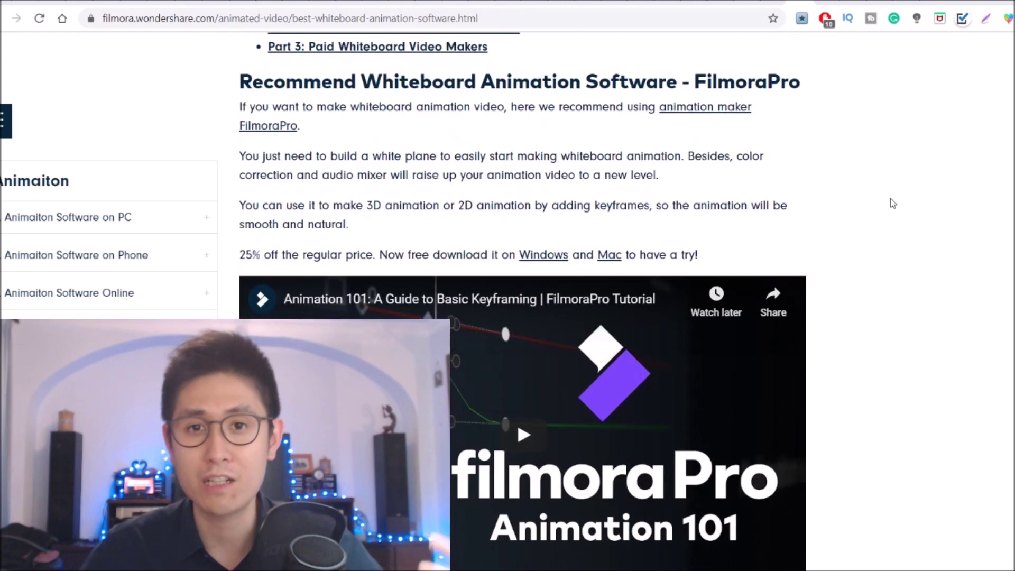
scroll(891, 204, "down", 6)
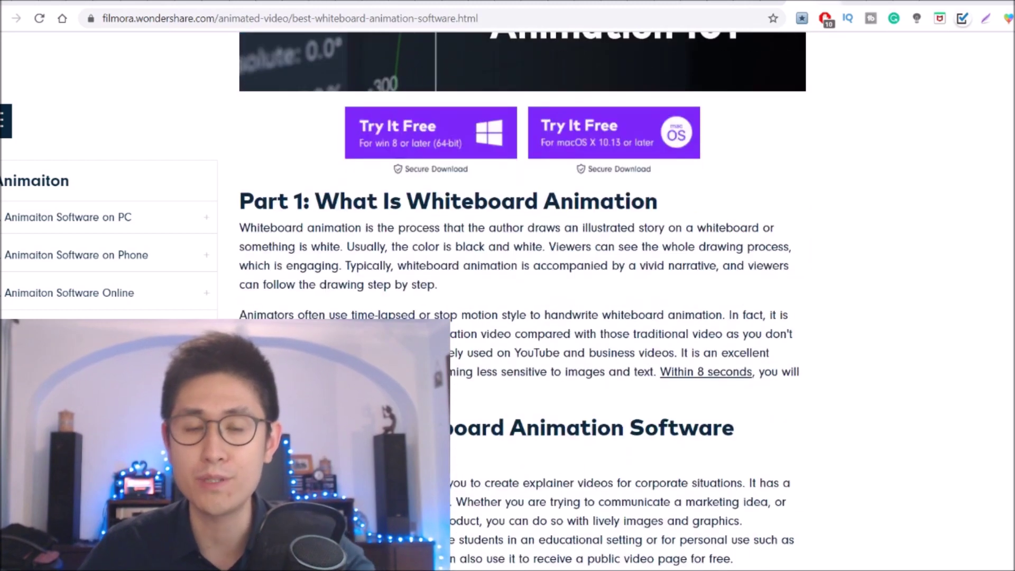
Switch to the VideoScribe website and look over its home page and the single-user pricing plans
key("ctrl+Tab")
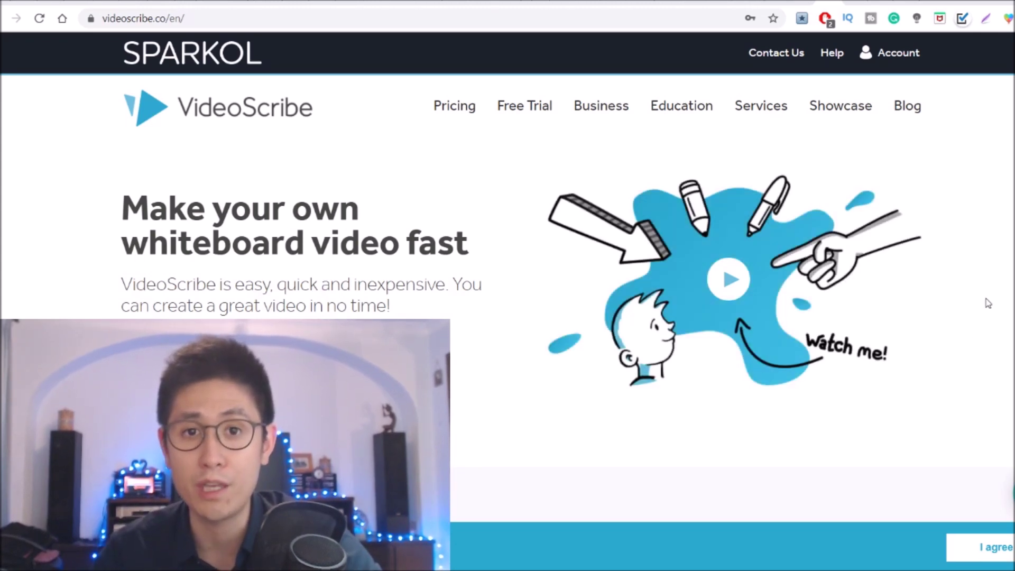
scroll(917, 303, "down", 4)
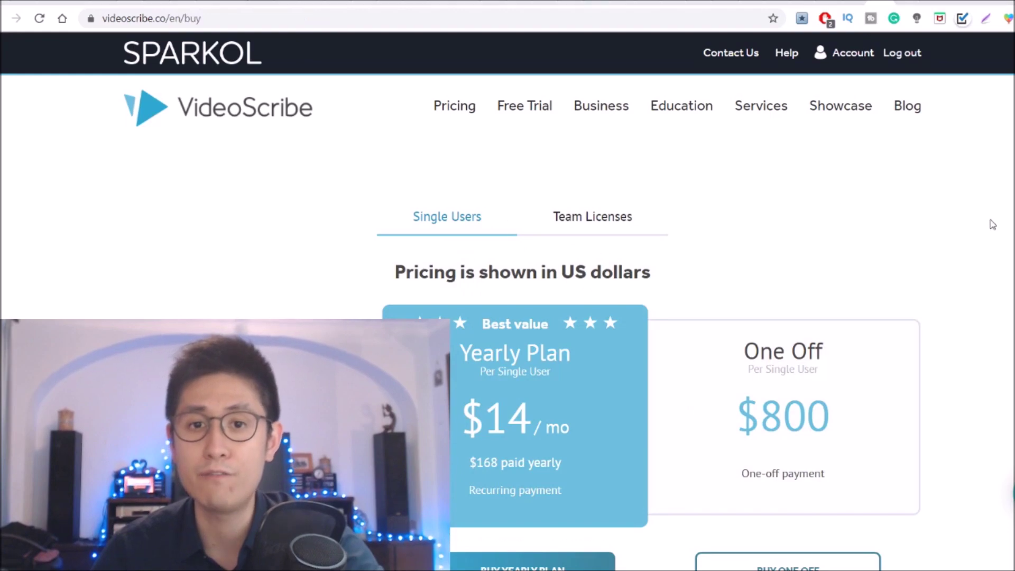
scroll(990, 222, "down", 4)
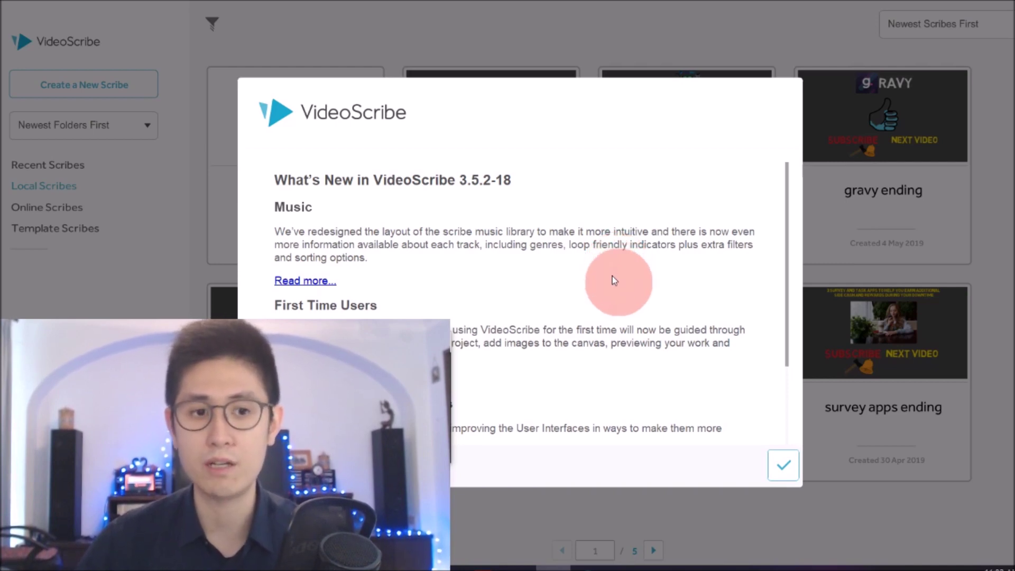
Switch to the VideoScribe desktop app and read through its What's New notes for version 3.5.2-18
scroll(613, 279, "down", 3)
scroll(612, 279, "down", 2)
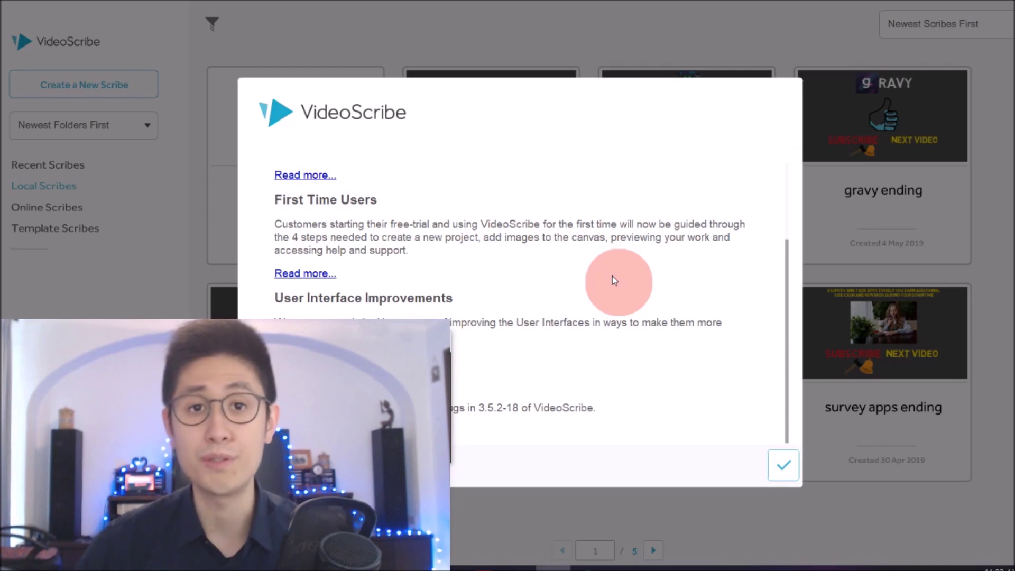
Dismiss the What's New notes and open the demo scribe for editing
scroll(612, 280, "up", 5)
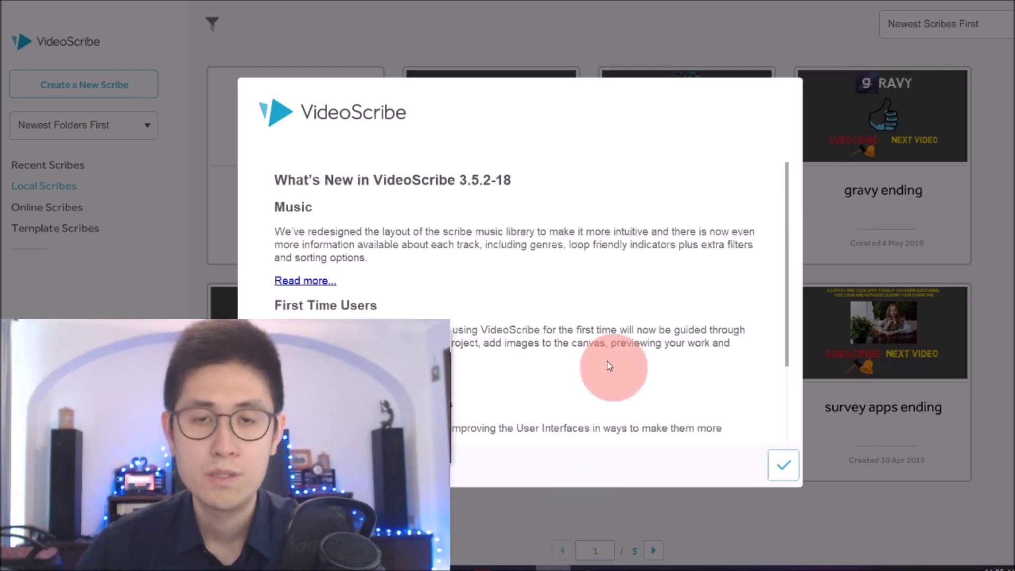
left_click(784, 466)
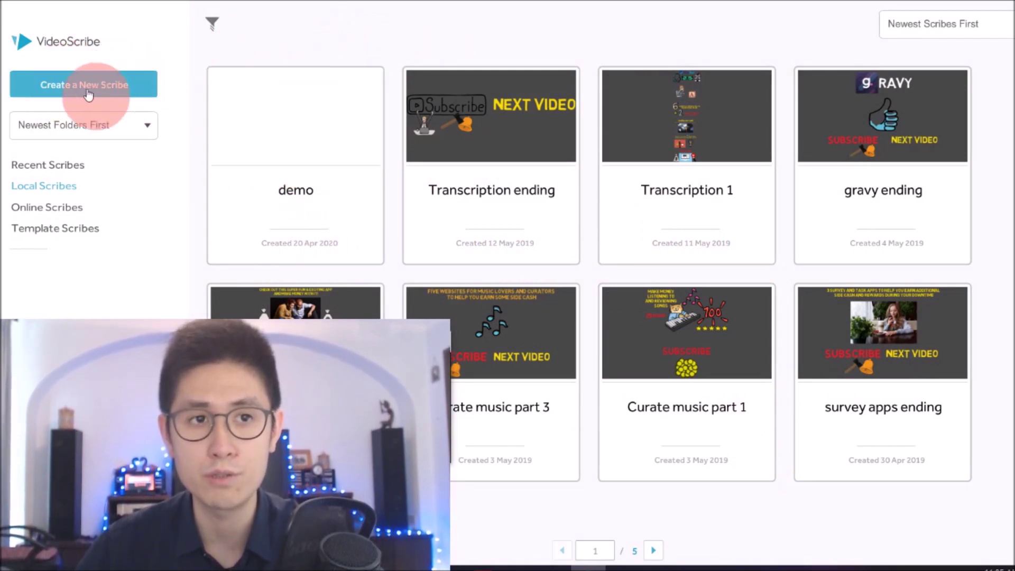
mouse_move(219, 79)
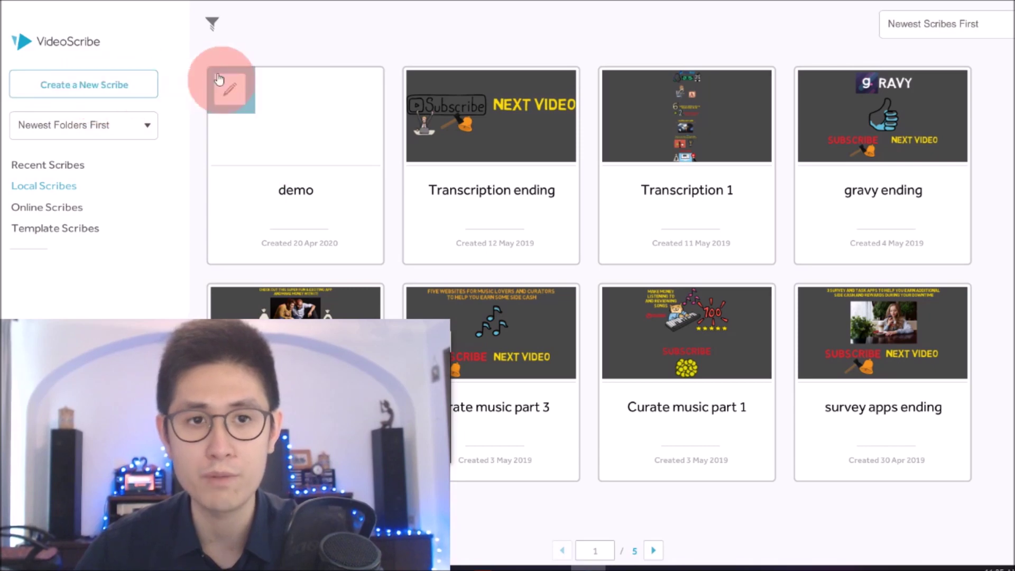
left_click(233, 90)
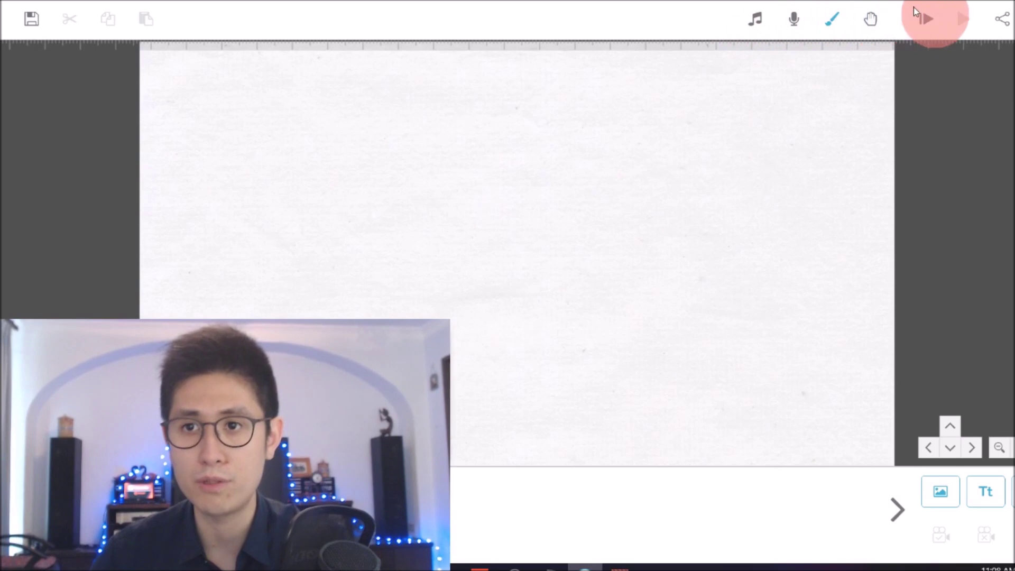
Look over the scribe music library and the voiceover recording options
left_click(761, 19)
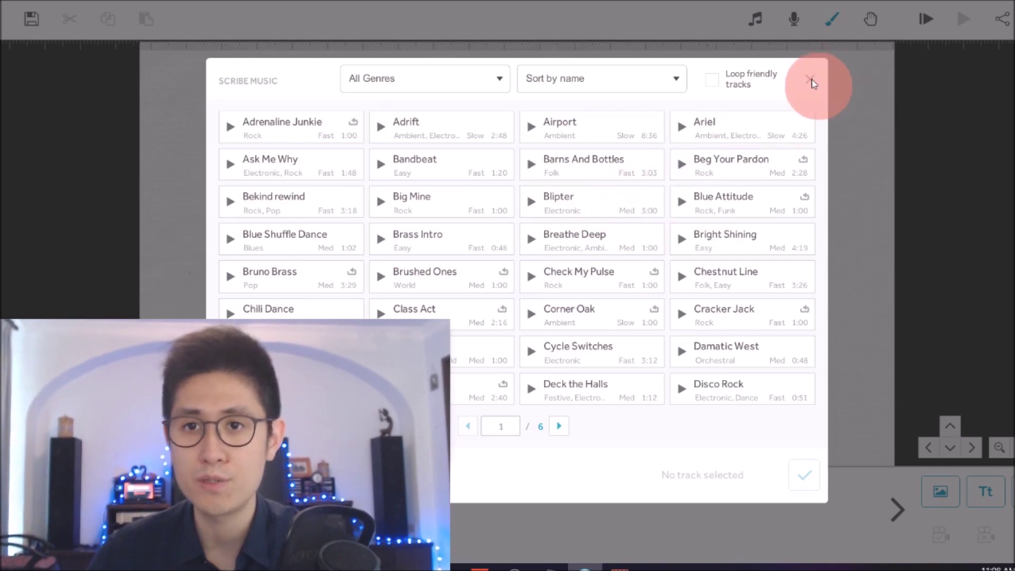
left_click(810, 80)
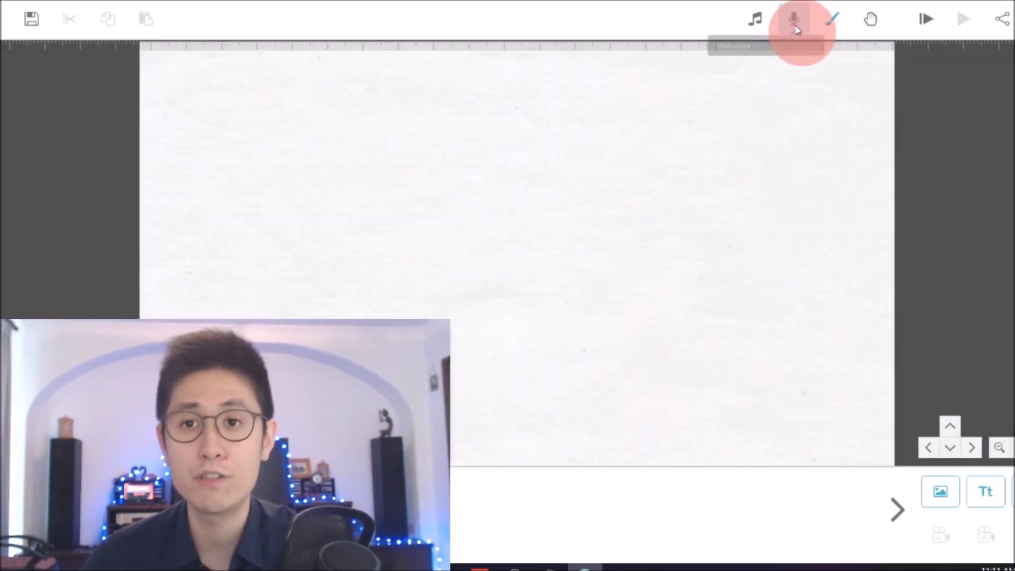
left_click(795, 20)
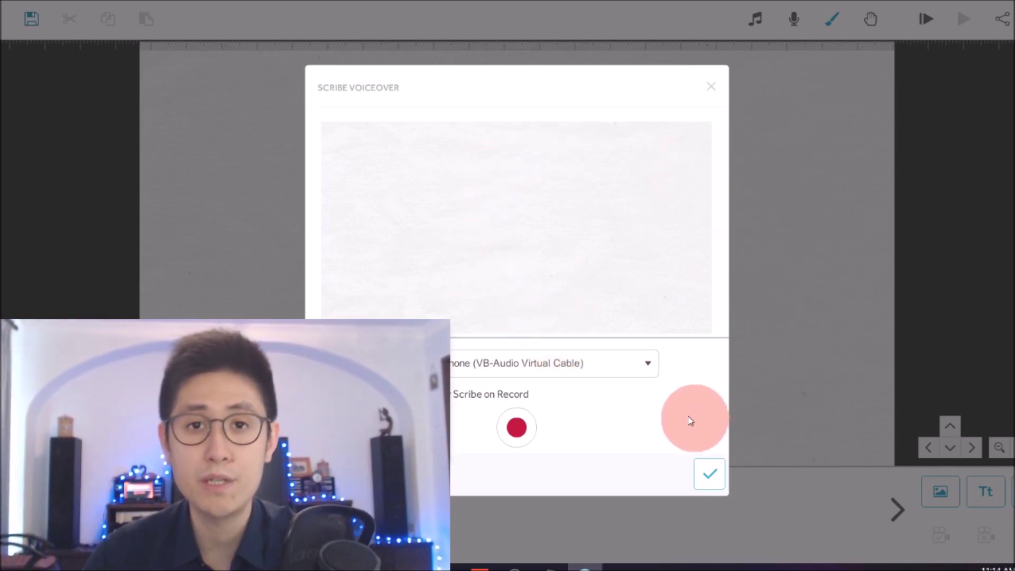
left_click(709, 474)
Try several other background textures for the scribe and reselect the near-white paper texture
left_click(822, 22)
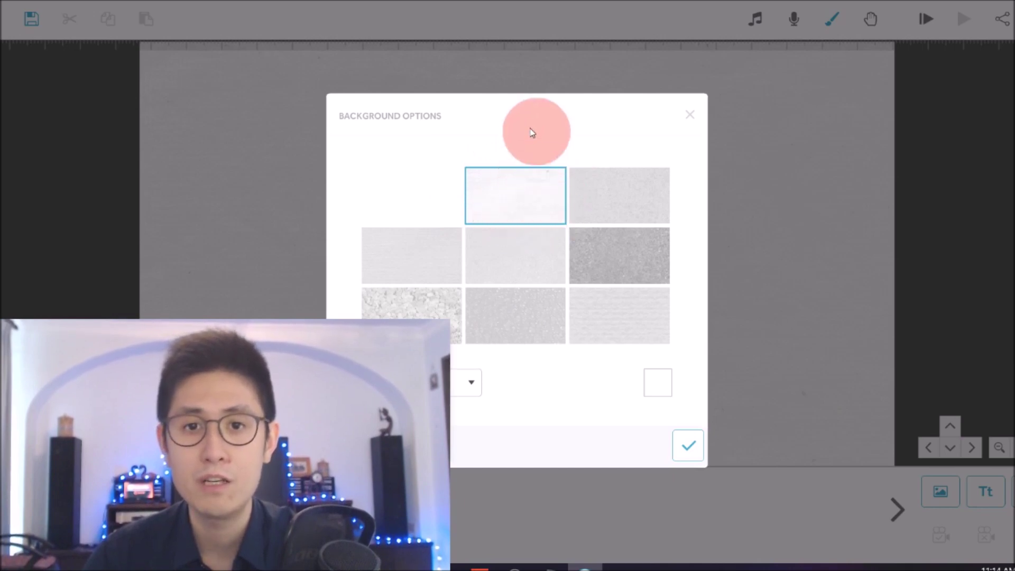
left_click(620, 204)
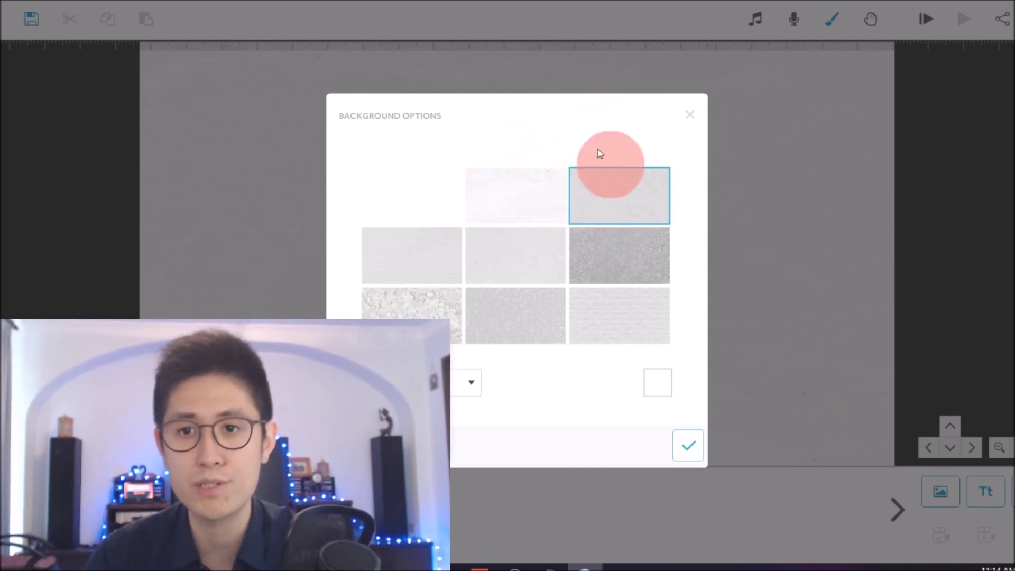
left_click(420, 256)
left_click(429, 309)
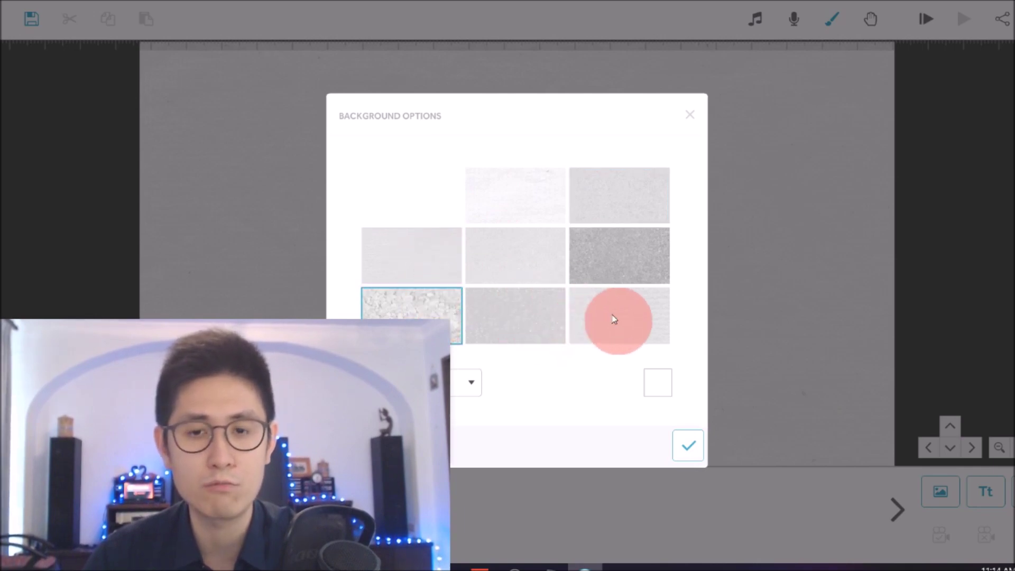
left_click(498, 186)
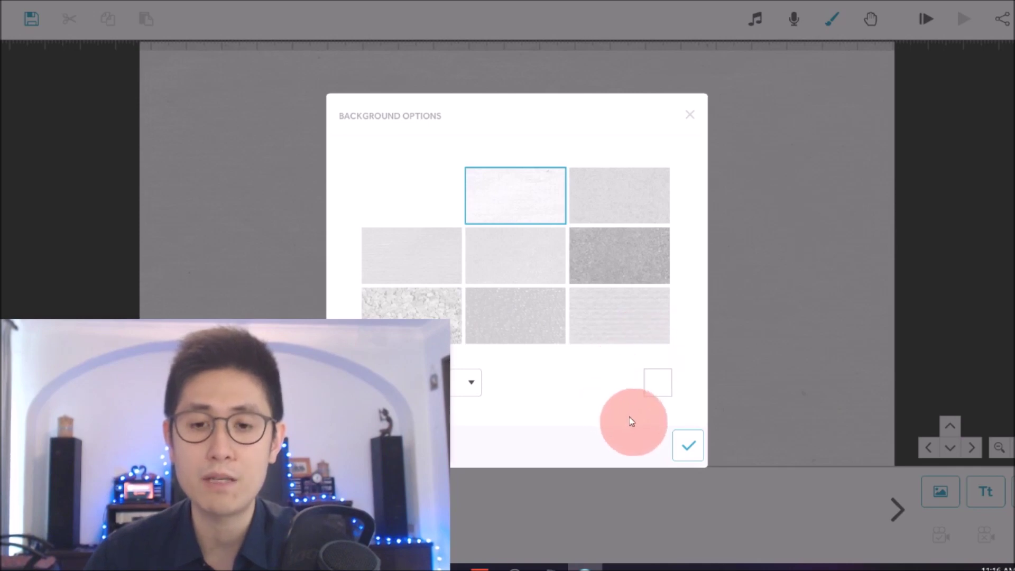
left_click(689, 448)
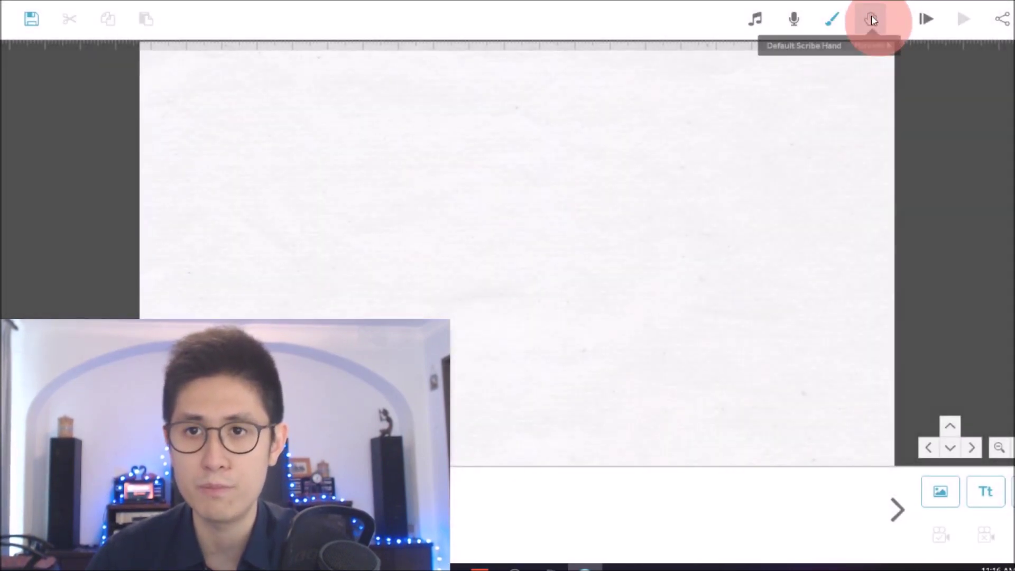
Browse the available hand sets and choose the skeleton hand holding a long thin brush as the default scribe hand
left_click(871, 19)
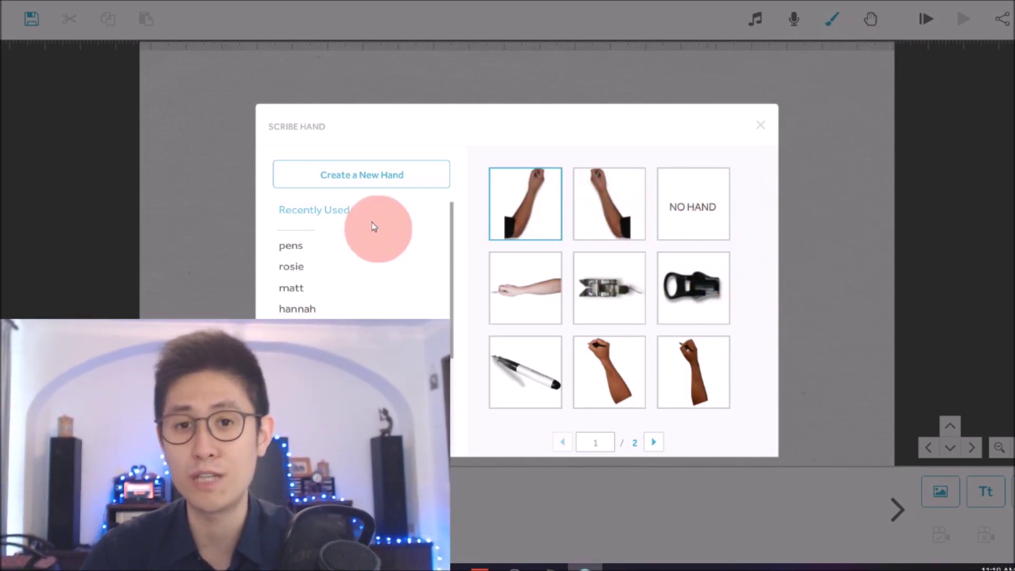
left_click(654, 442)
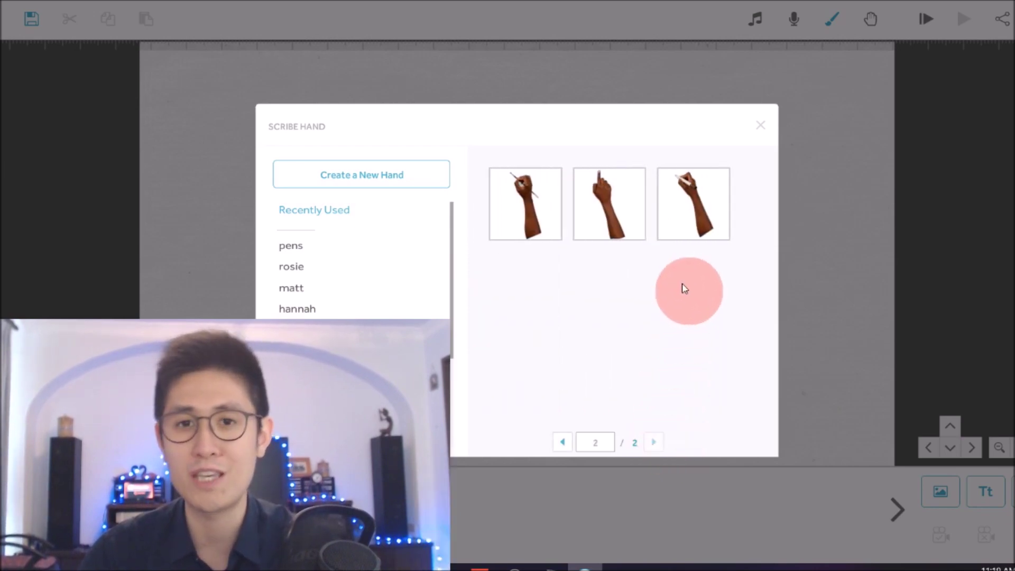
left_click(305, 245)
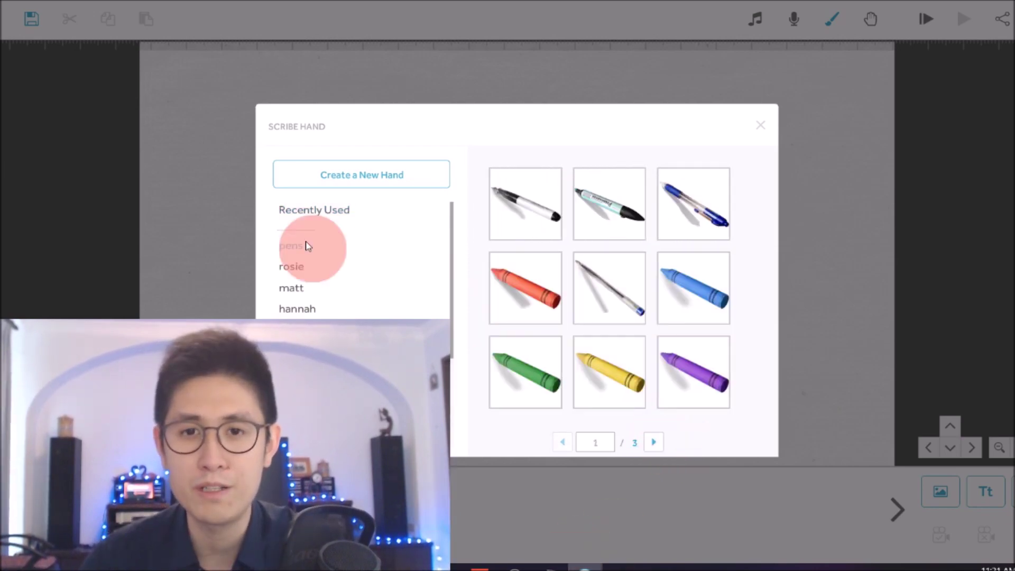
left_click(309, 265)
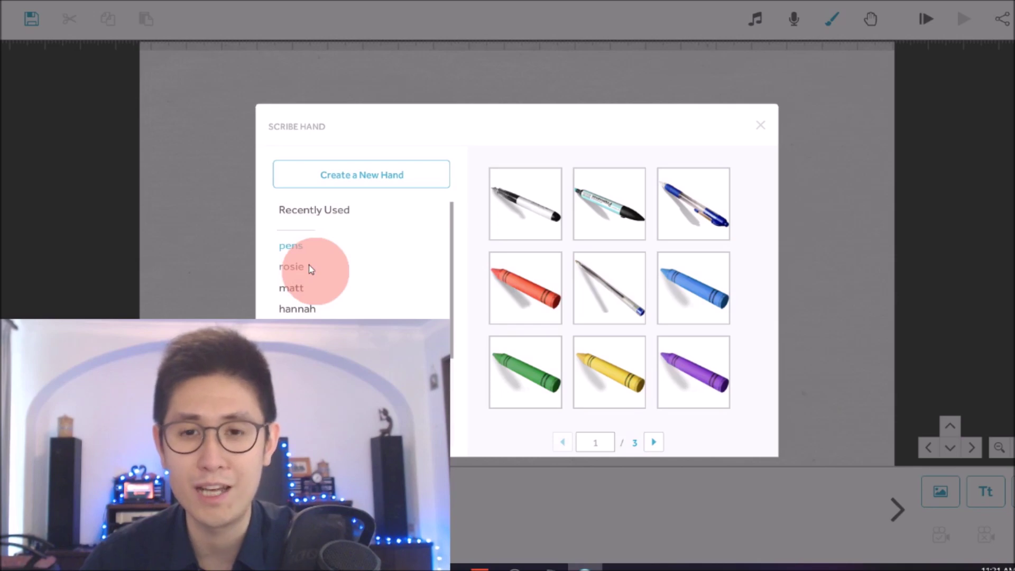
scroll(362, 304, "down", 5)
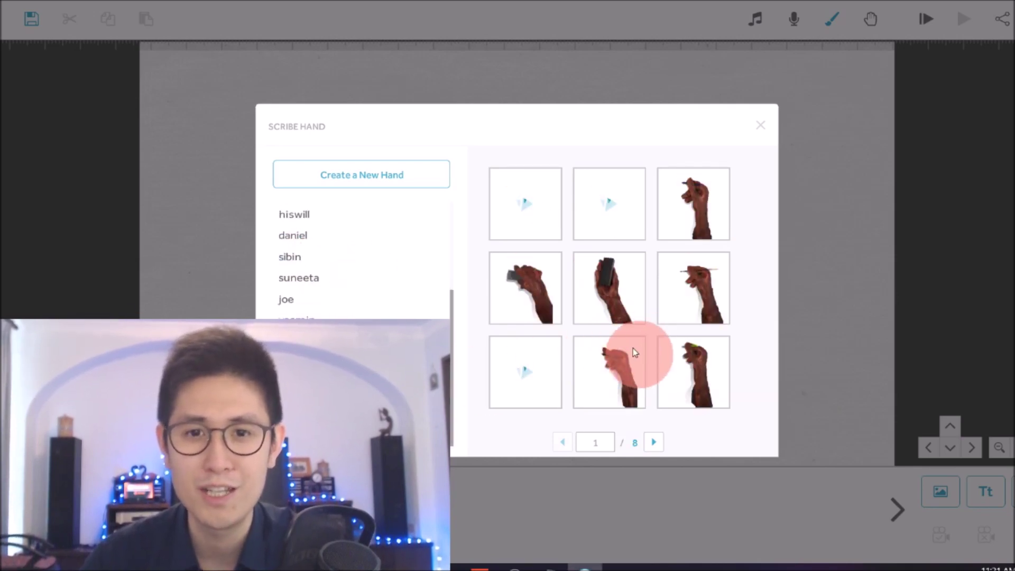
left_click(654, 442)
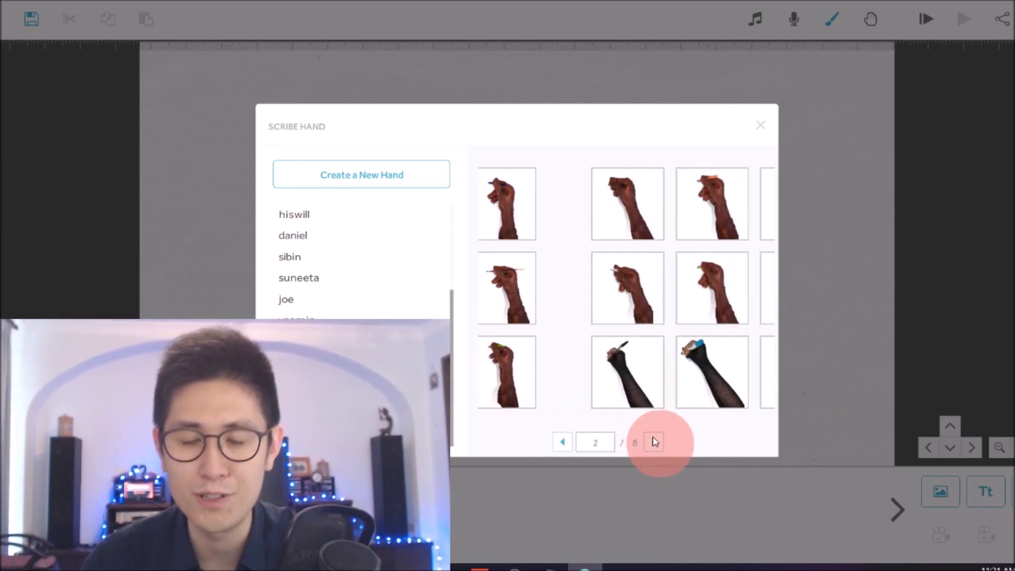
left_click(656, 447)
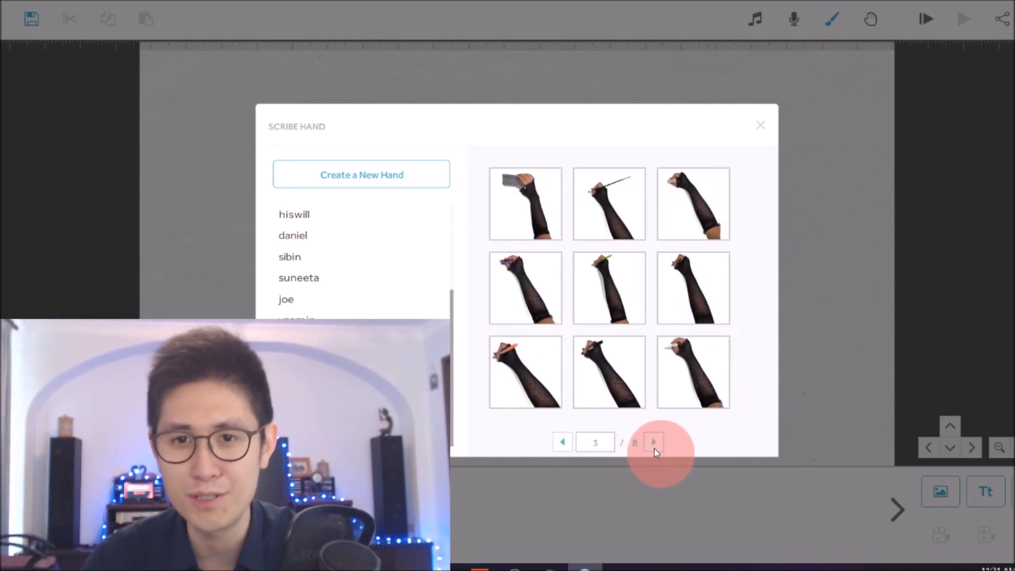
left_click(656, 444)
left_click(575, 298)
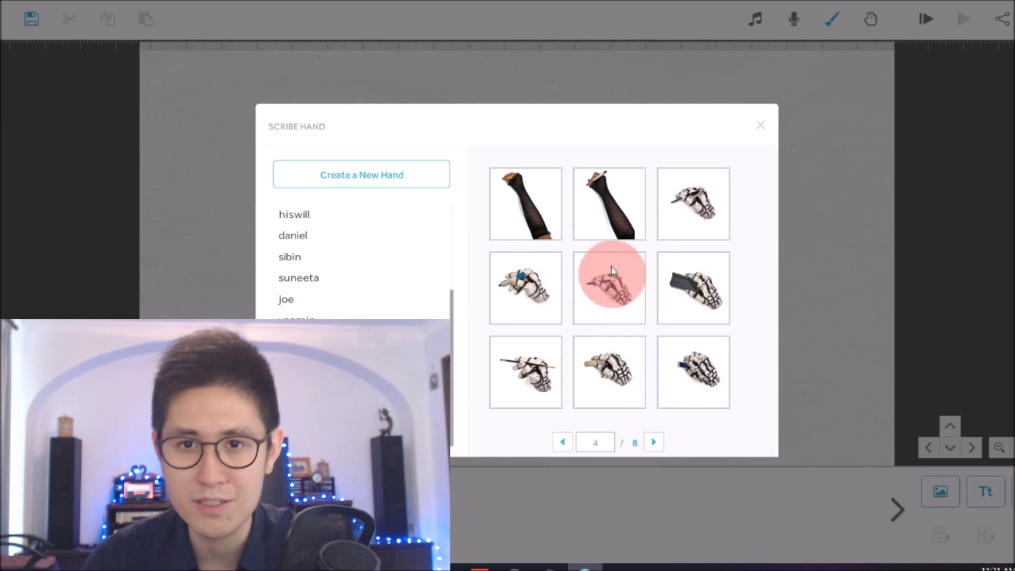
left_click(537, 362)
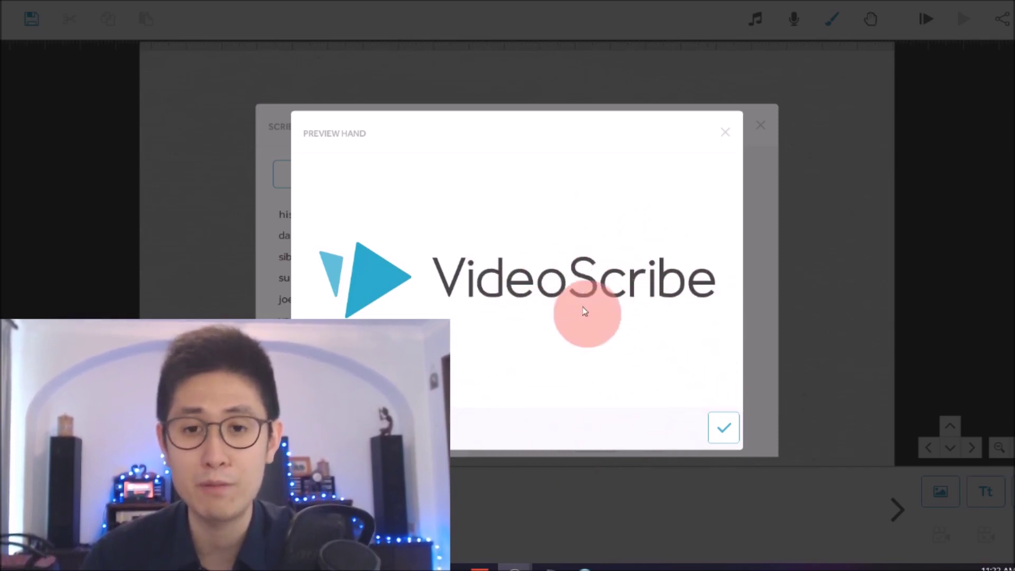
left_click(722, 430)
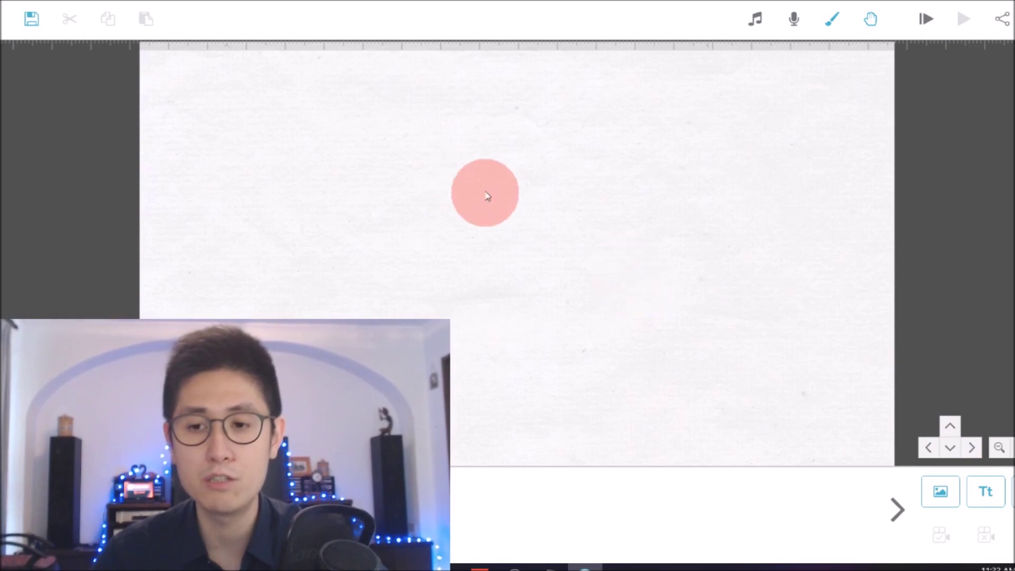
Add the recently used image of the cheering businessman at a laptop and position it around the canvas centre
left_click(940, 494)
scroll(602, 217, "down", 2)
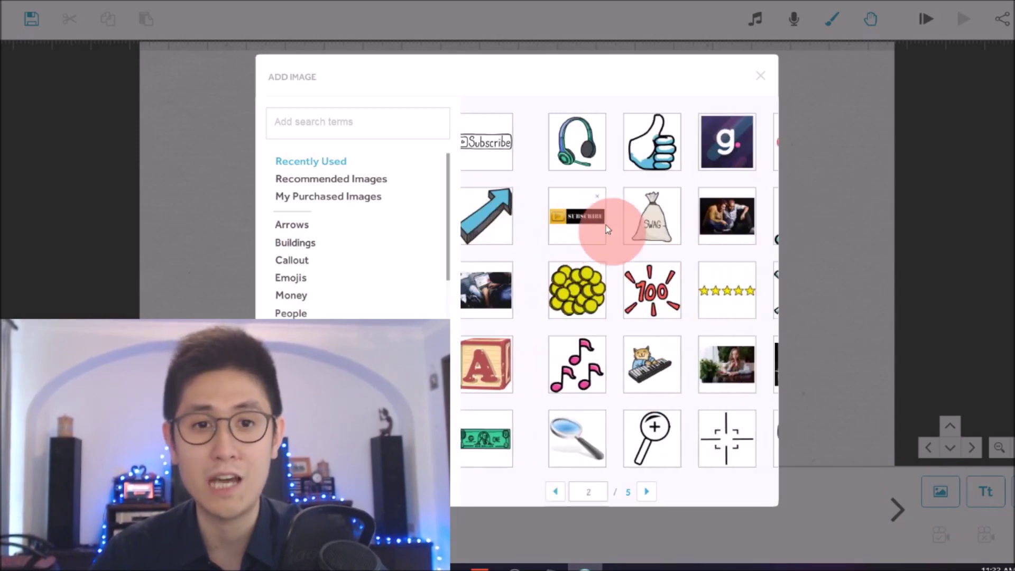
scroll(607, 224, "up", 2)
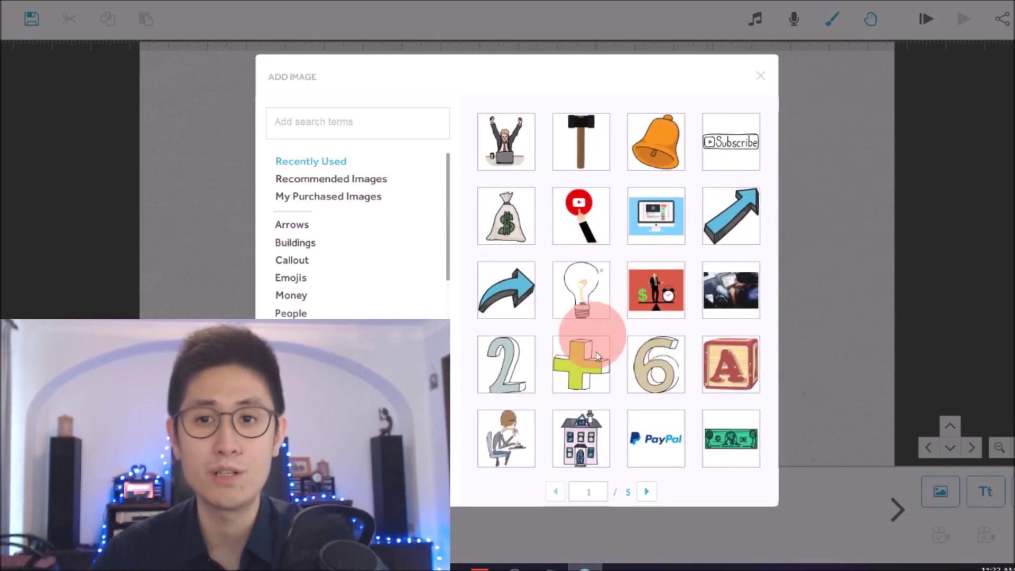
left_click(501, 142)
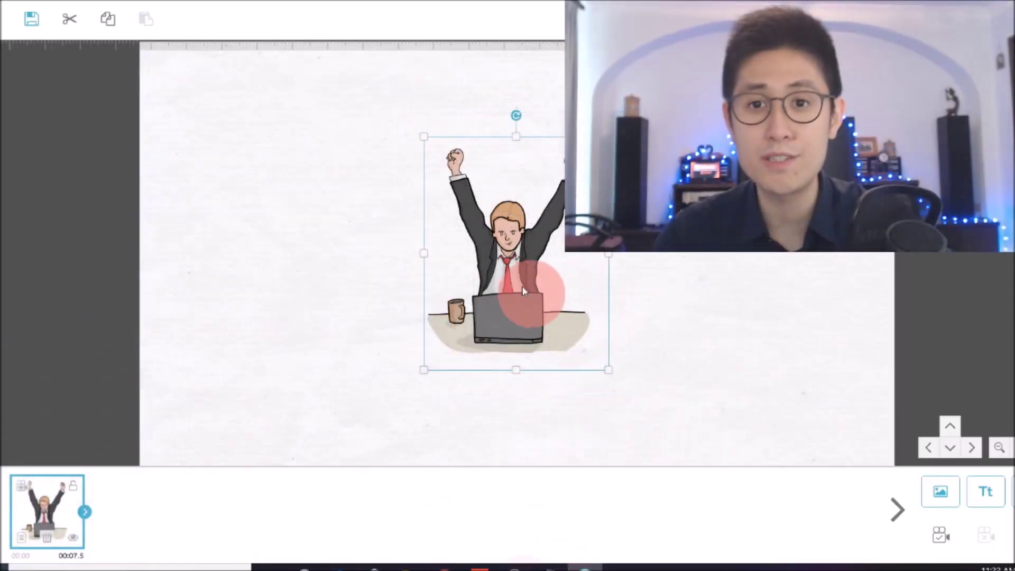
left_click_drag(504, 215, 469, 320)
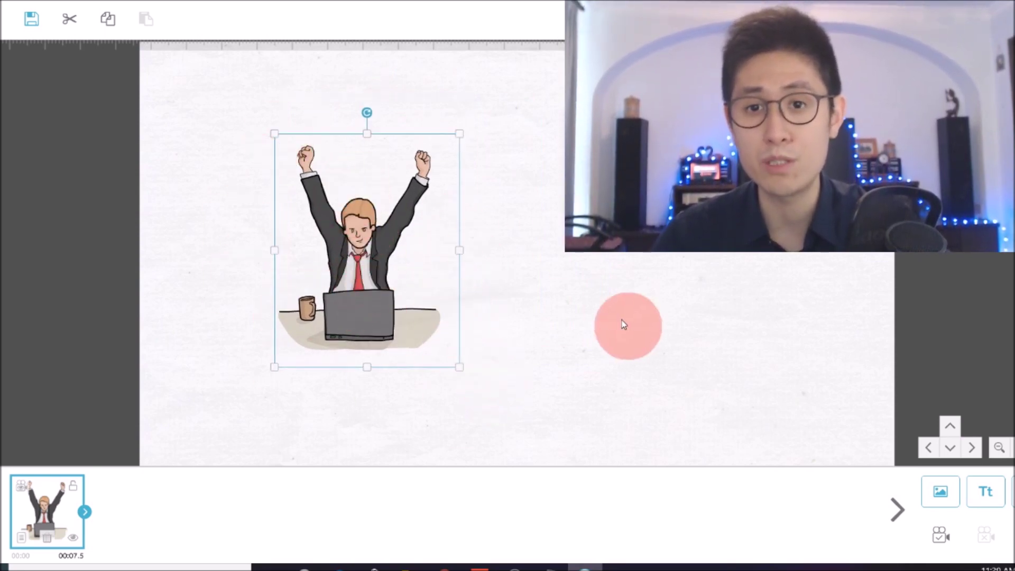
left_click_drag(376, 250, 526, 253)
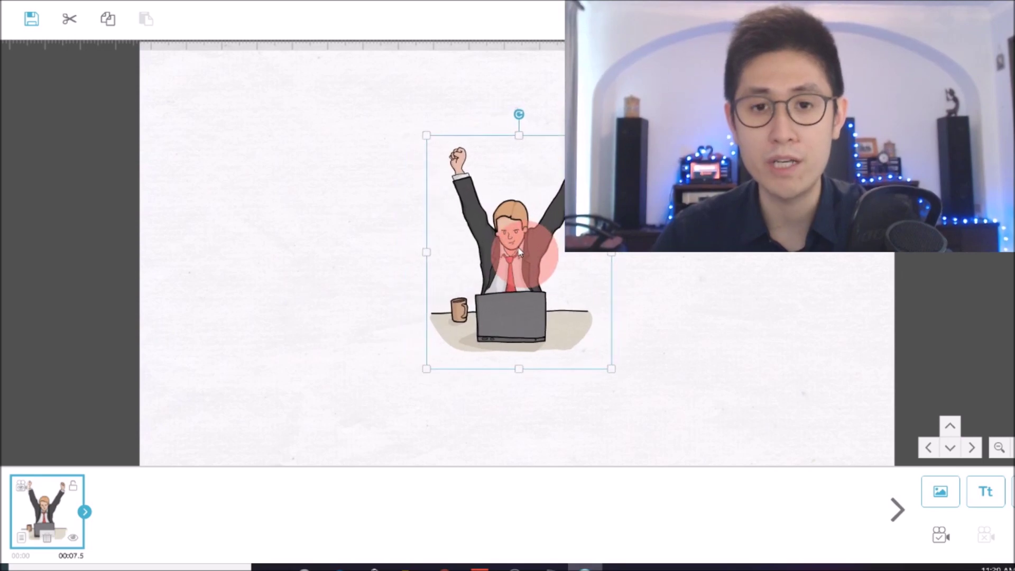
Set the businessman image's animate time to 3.0 s in its image properties
double_click(482, 269)
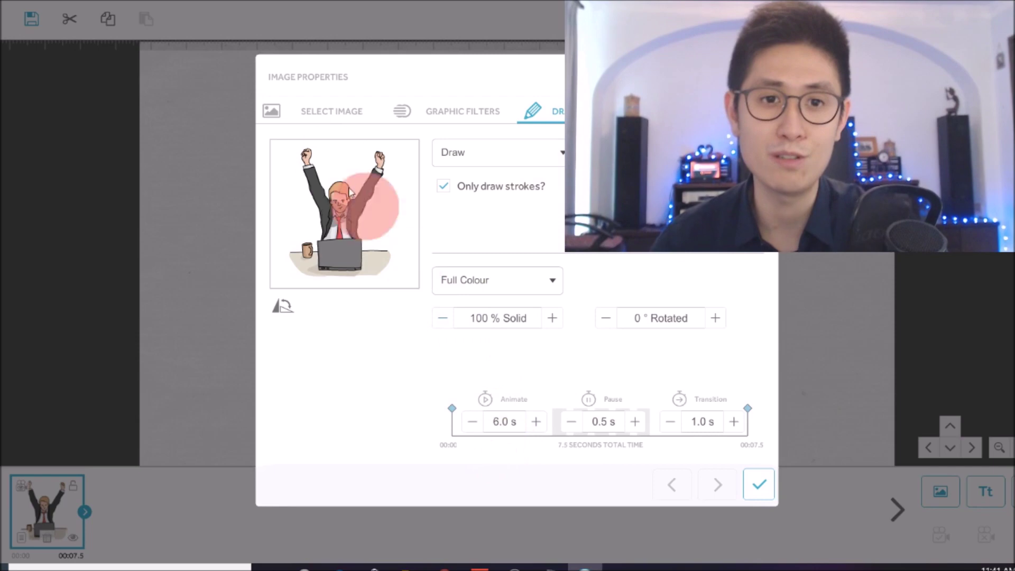
left_click(336, 213)
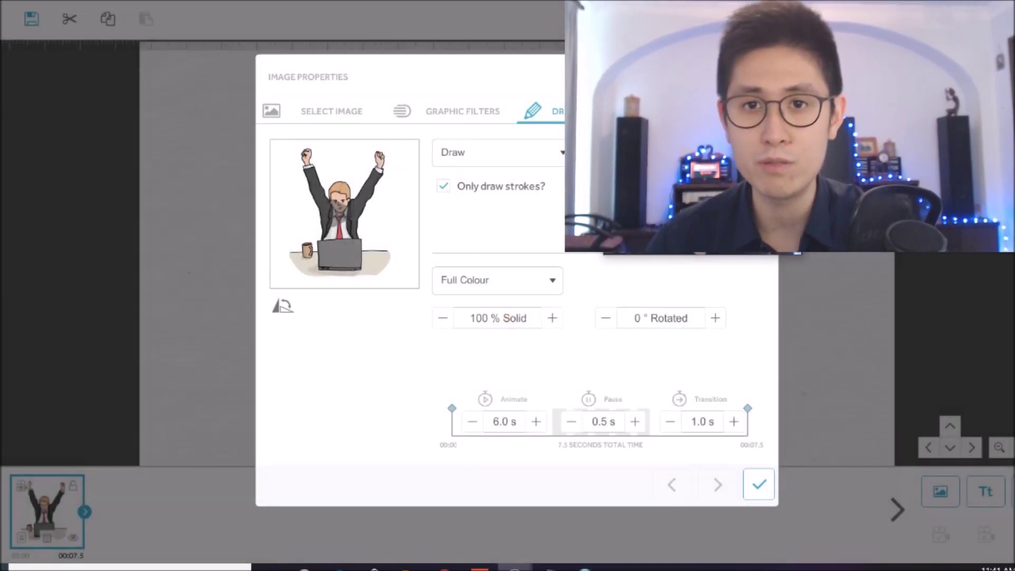
left_click(473, 421)
left_click(473, 422)
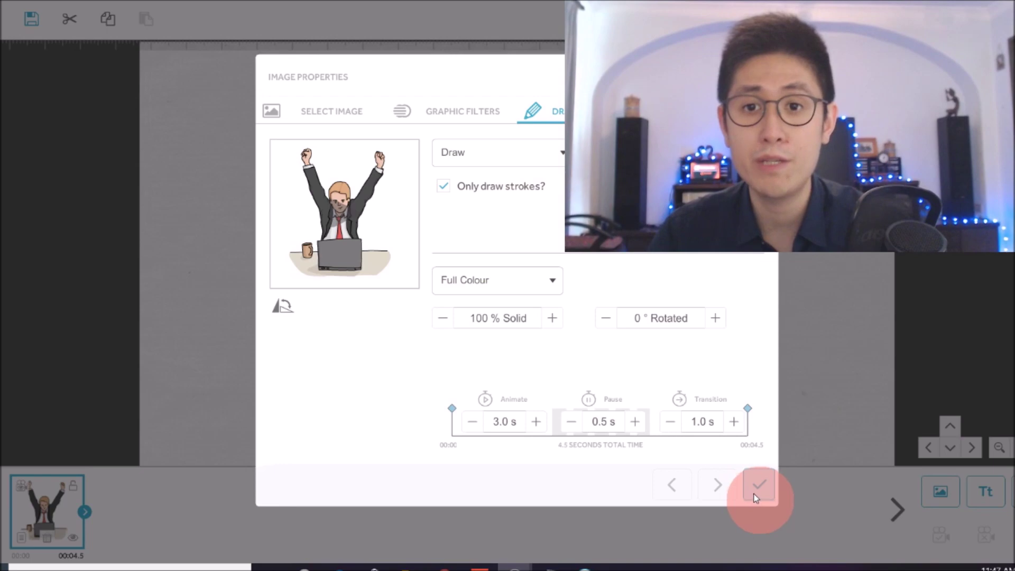
left_click(755, 491)
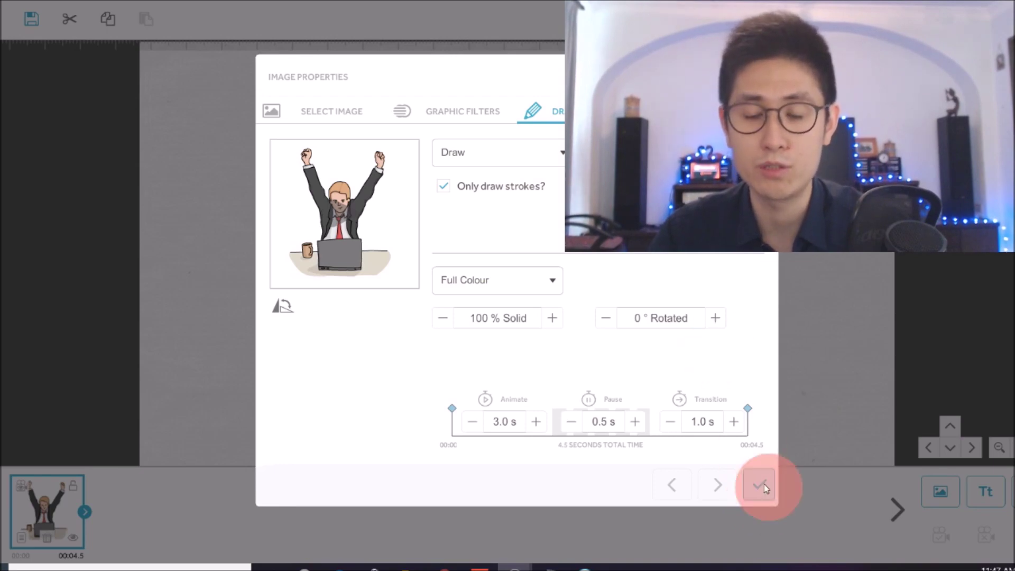
left_click(759, 491)
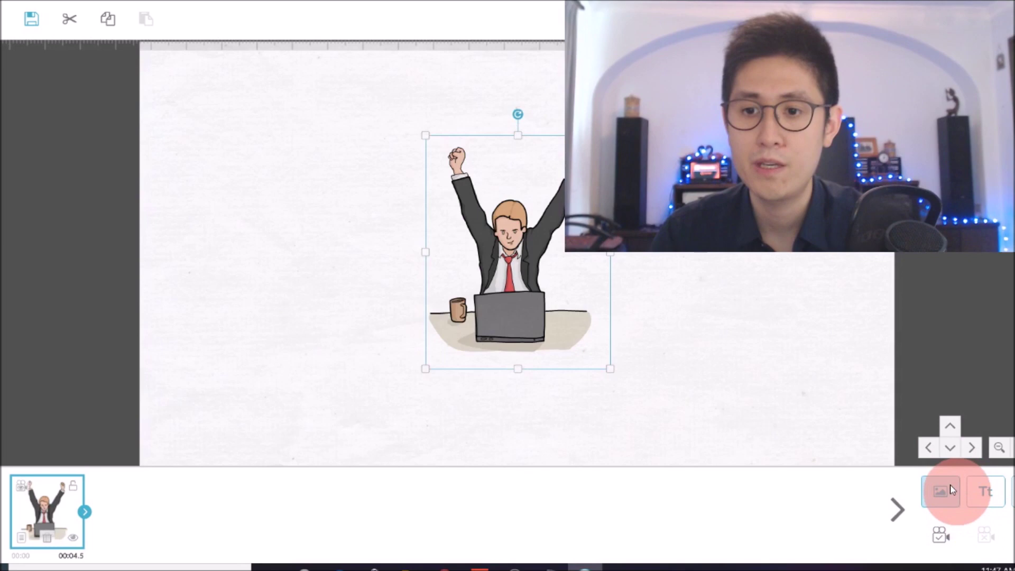
Add the recently used hand-drawn Subscribe button image to the scribe and set its animate time to 2.0 s
left_click(946, 486)
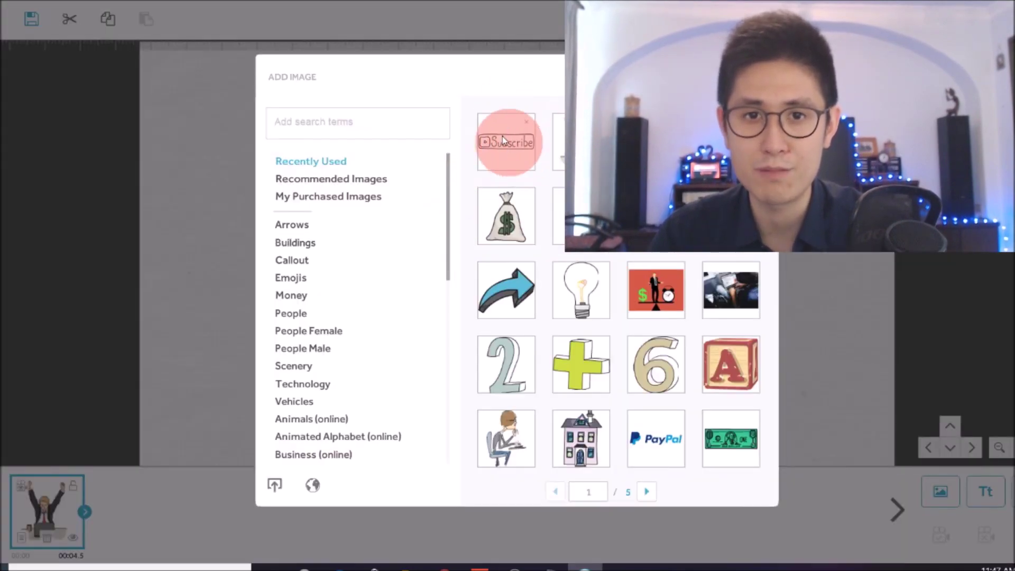
left_click(501, 140)
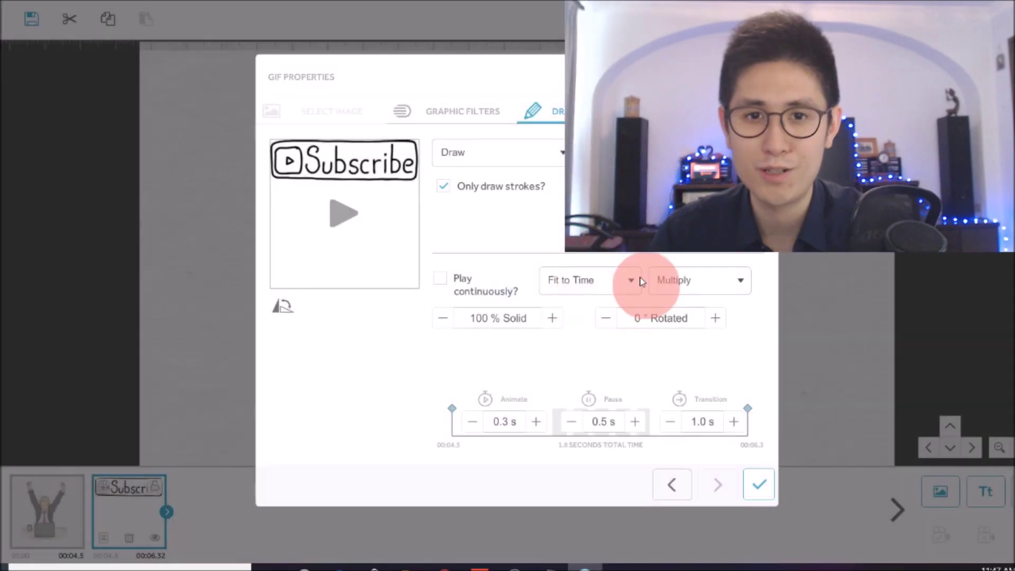
left_click(536, 421)
left_click(536, 422)
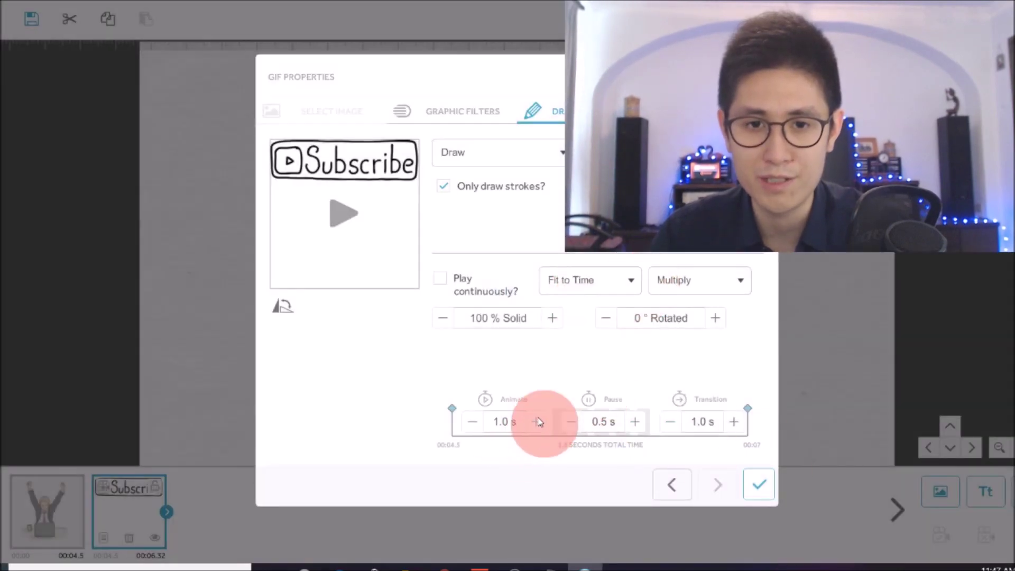
left_click(536, 421)
left_click(536, 422)
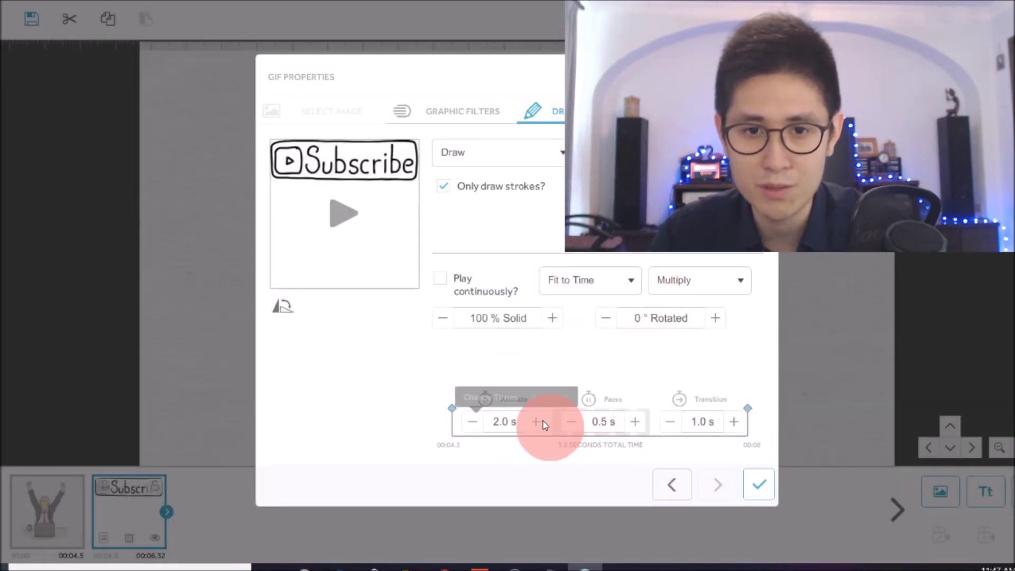
Set the Subscribe image's pause time to 5.5 s and apply its properties
left_click(635, 421)
left_click(635, 421)
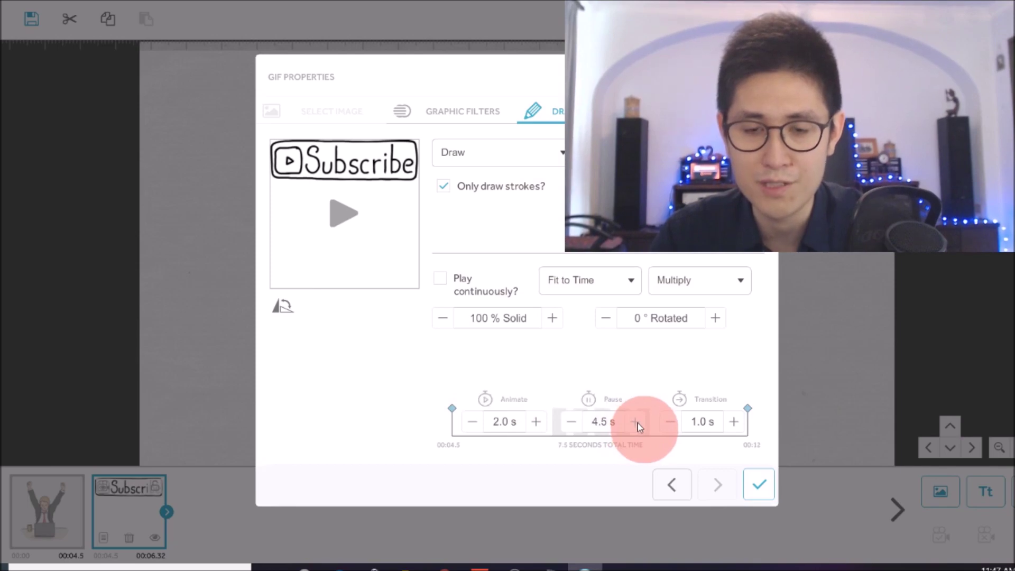
left_click(634, 421)
left_click(635, 422)
left_click(634, 421)
left_click(635, 421)
left_click(570, 421)
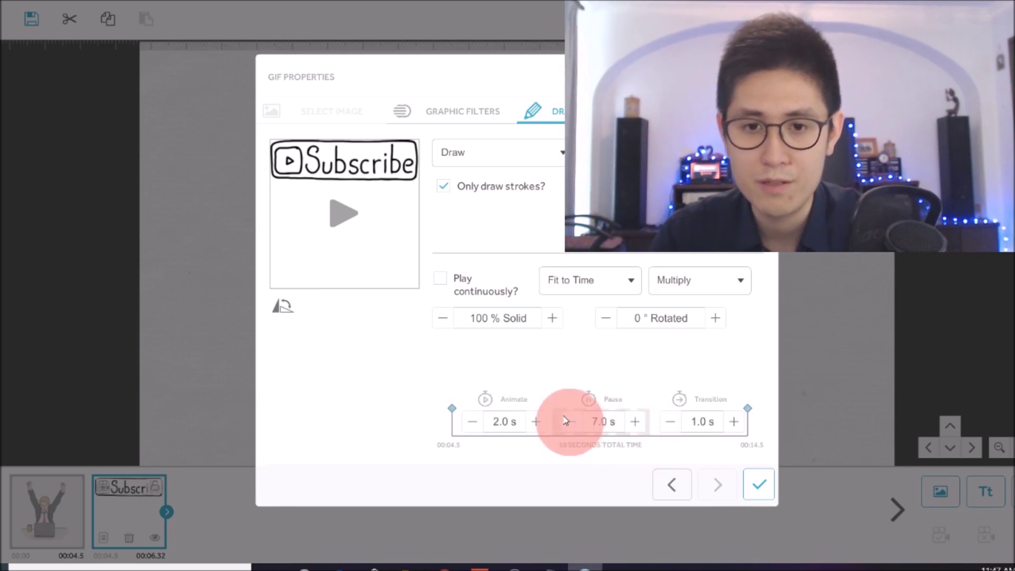
left_click(571, 421)
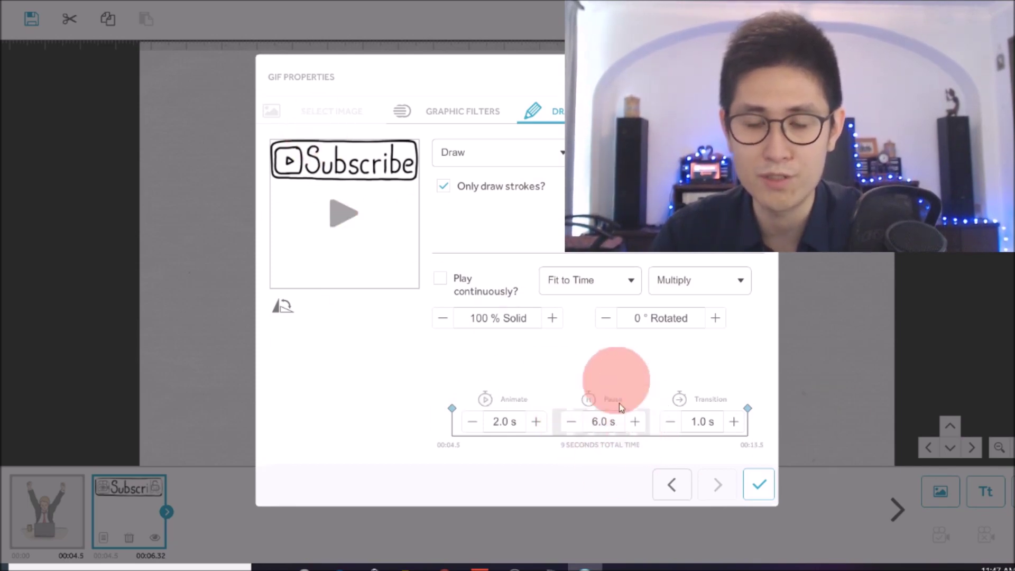
left_click(759, 482)
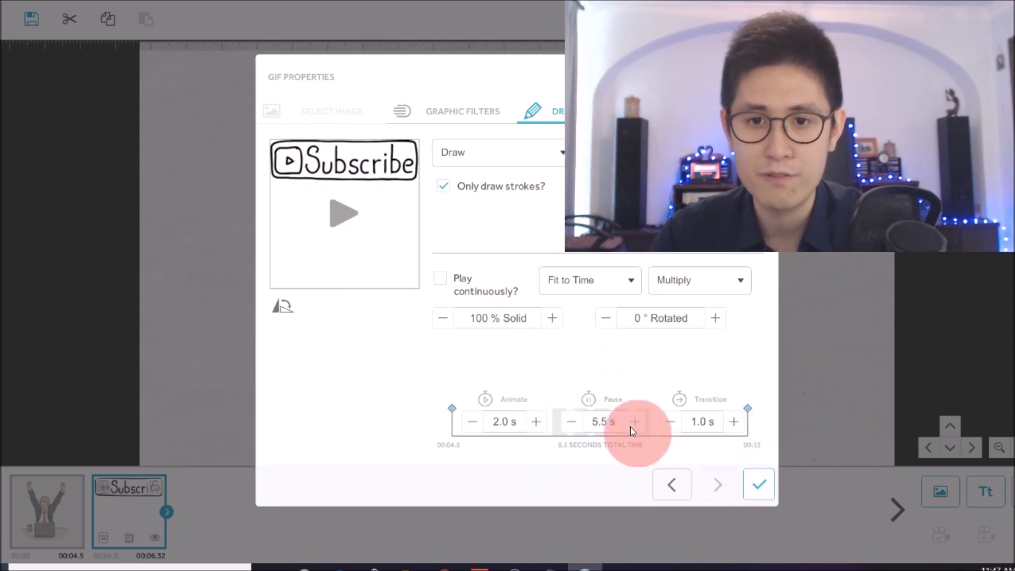
left_click(761, 483)
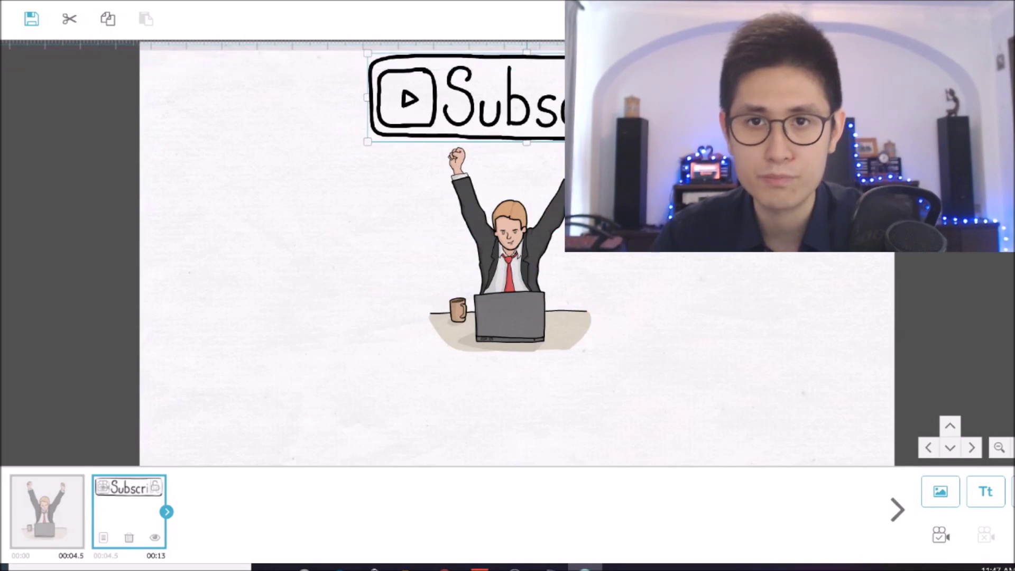
Frame both images in the canvas view and set the businessman image's camera to the current position
left_click(657, 339)
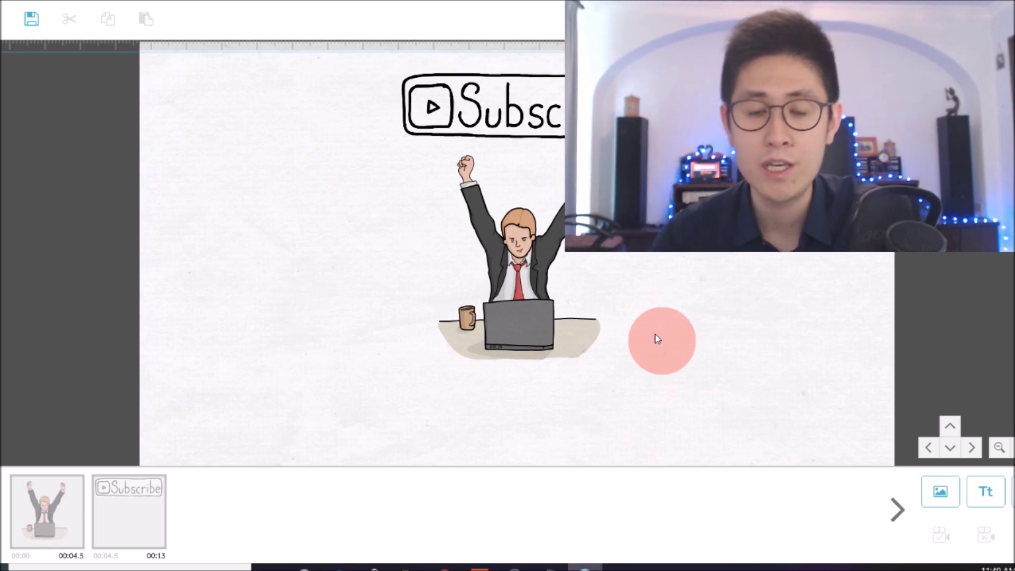
scroll(683, 328, "up", 1)
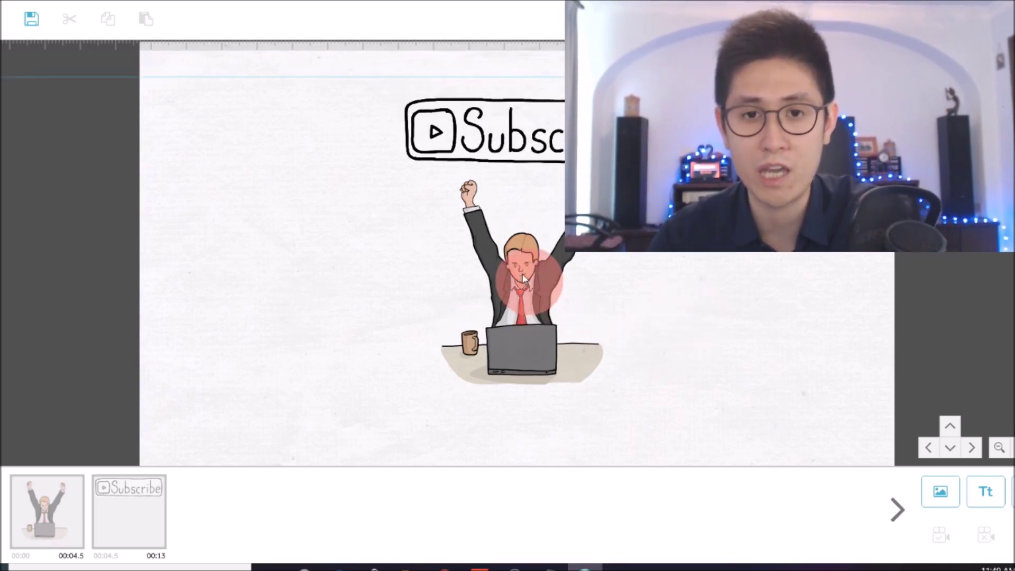
left_click(535, 283)
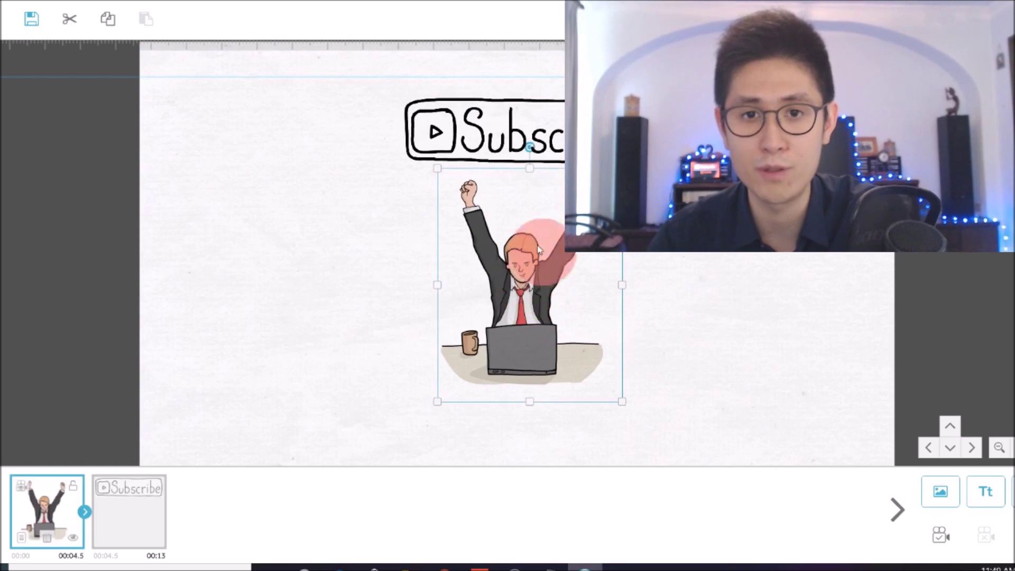
left_click(944, 540)
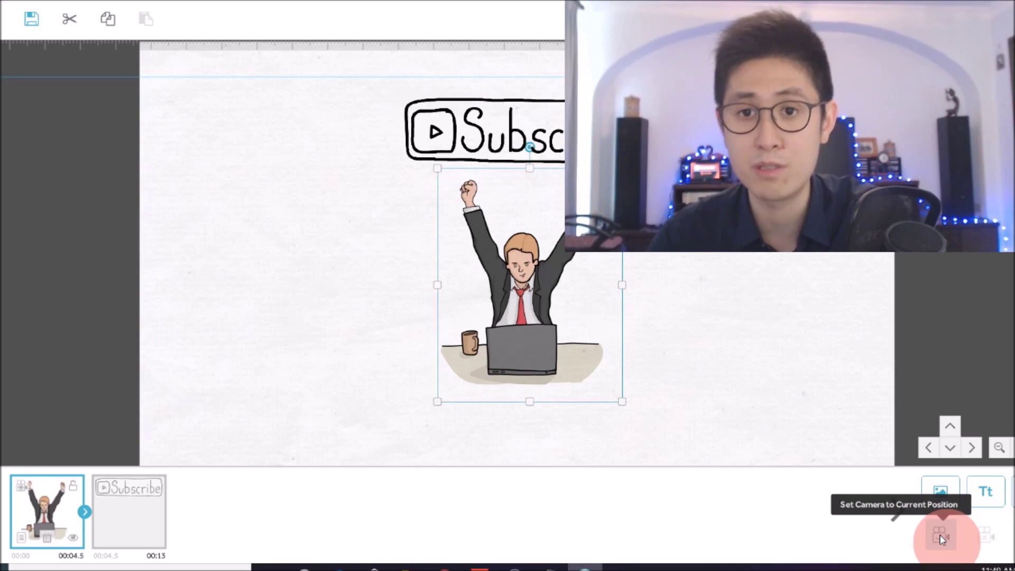
left_click(942, 539)
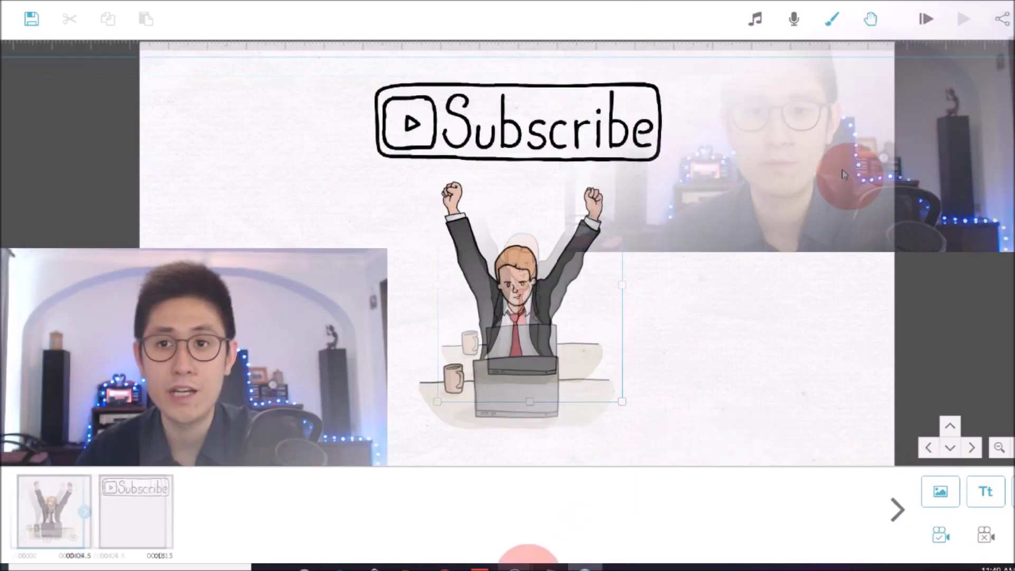
Preview the scribe from the start to check how the camera frames the businessman and Subscribe images
left_click(844, 175)
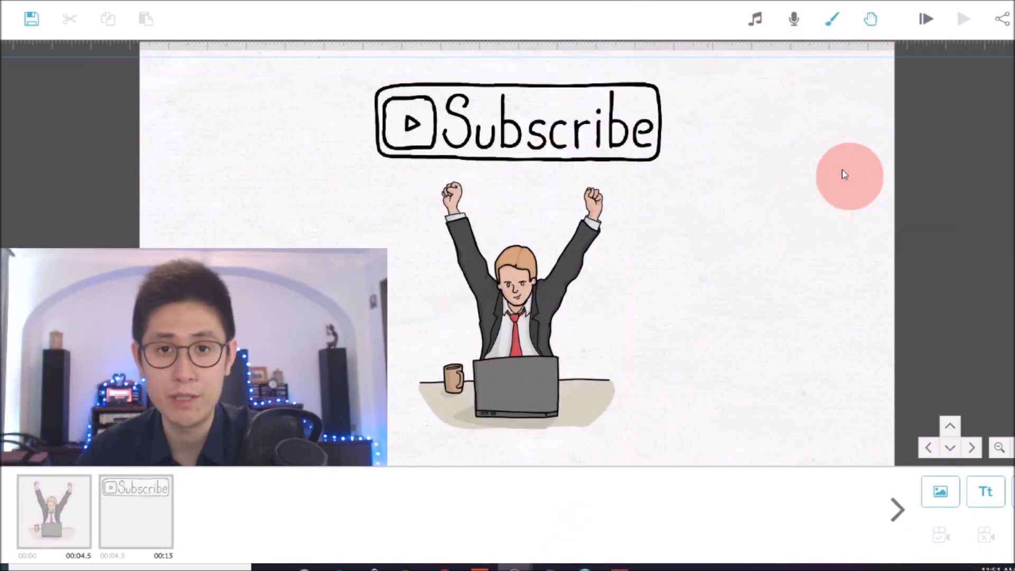
left_click(921, 17)
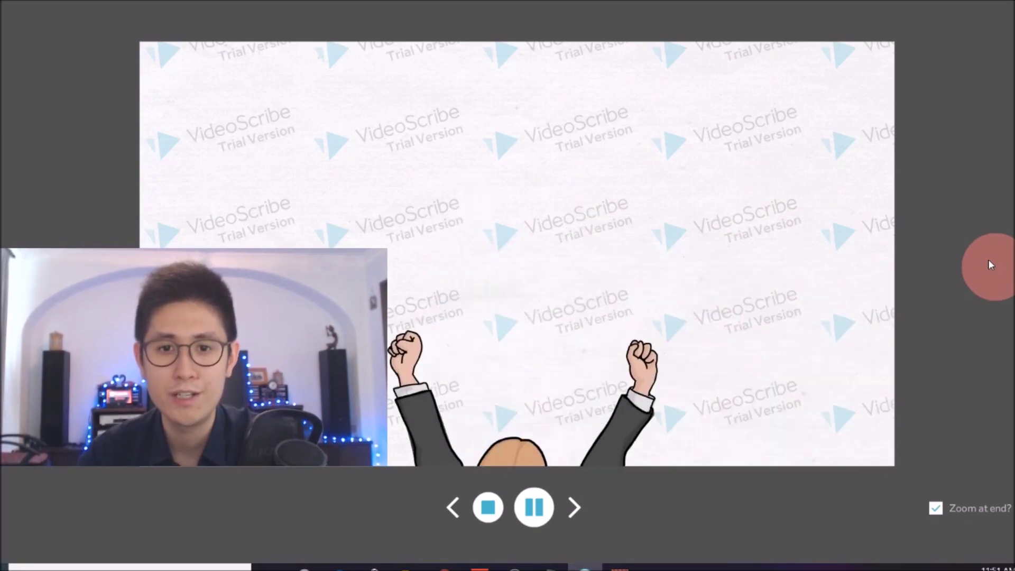
left_click(841, 307)
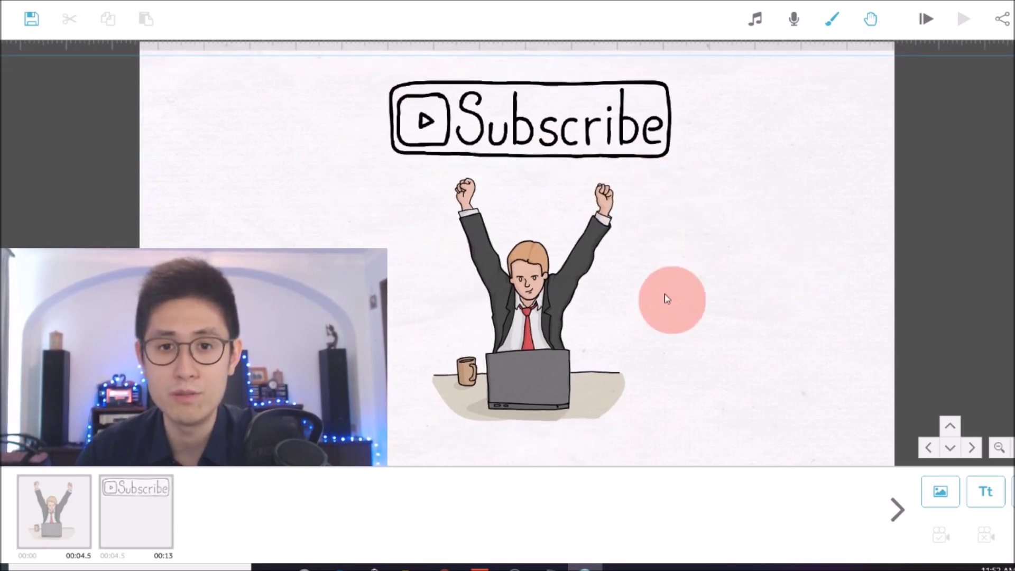
Select both the businessman and Subscribe elements in the timeline and set their camera to the current position
left_click(77, 509)
left_click(135, 513, "shift")
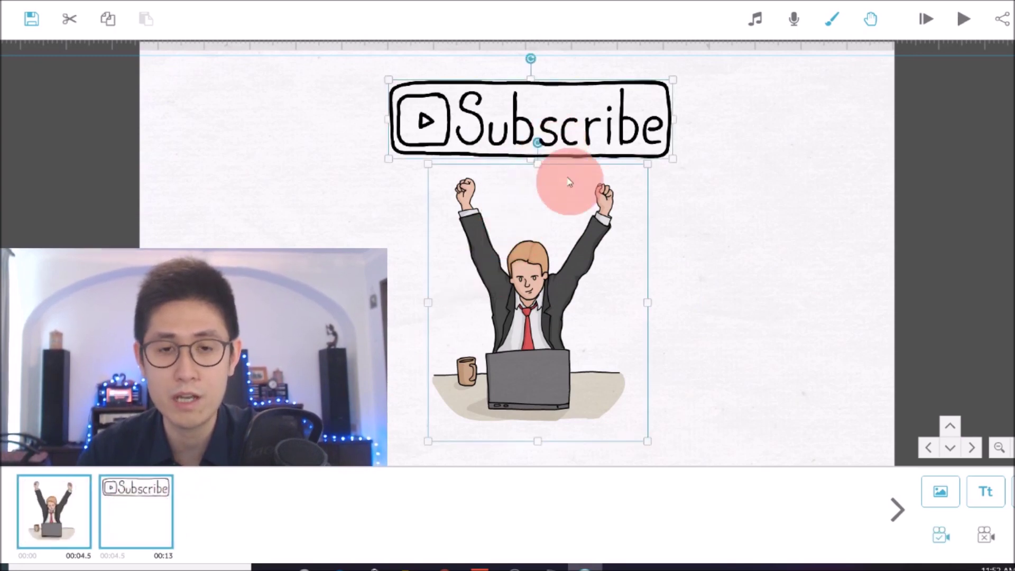
left_click(774, 230)
left_click(72, 501)
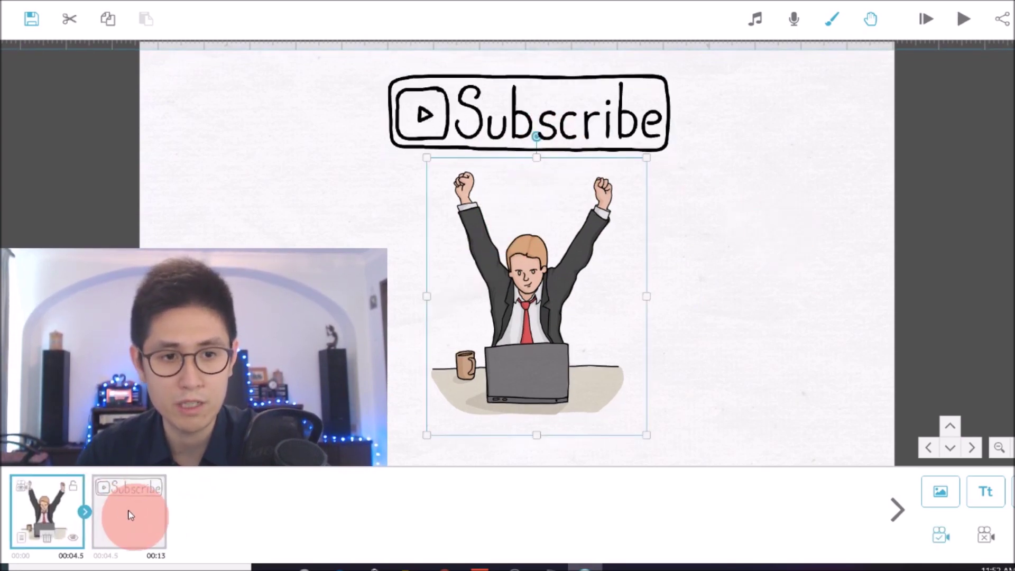
left_click(134, 513, "shift")
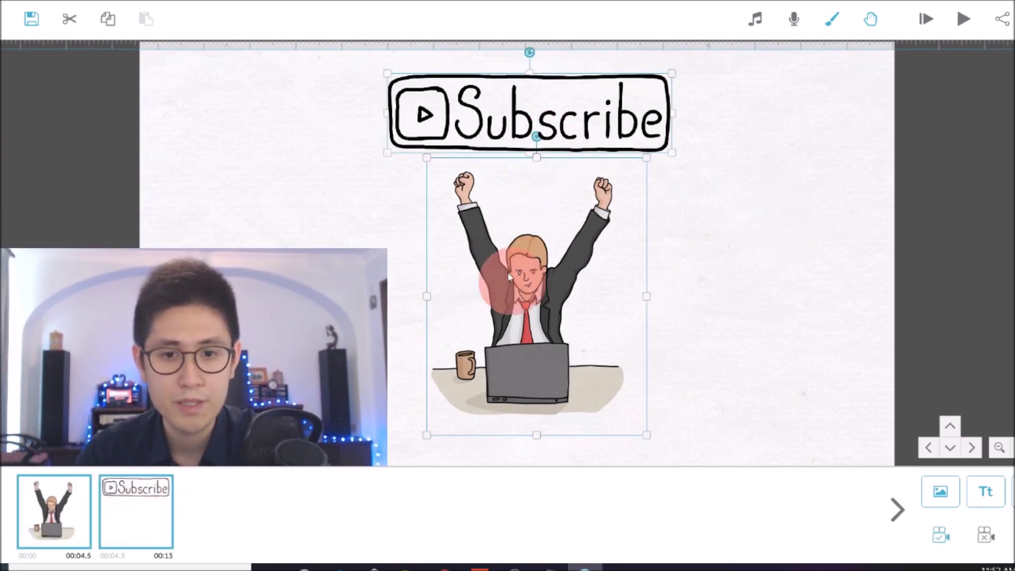
left_click(939, 540)
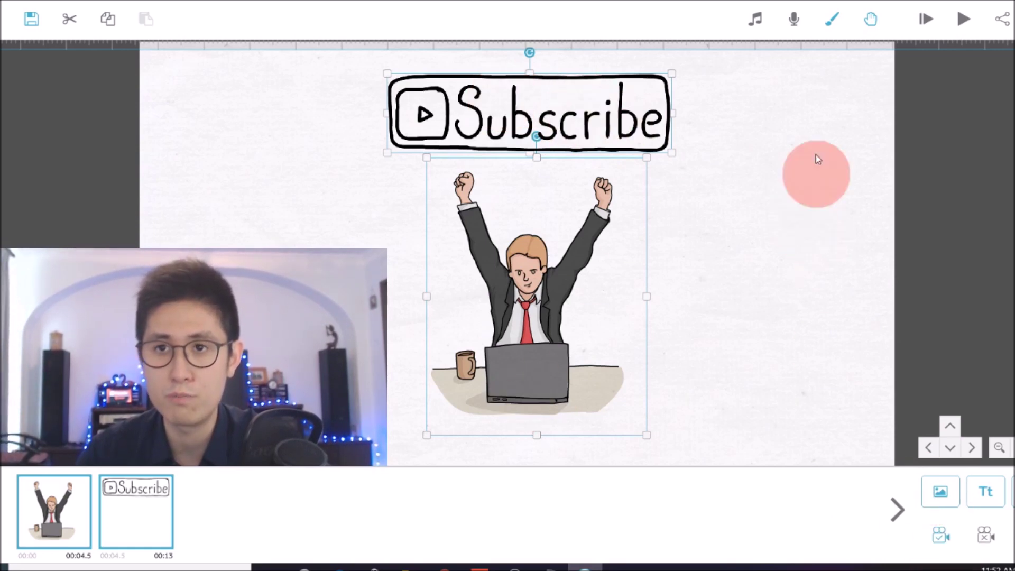
Reapply the current camera position to both selected elements and preview the scribe from the start
left_click(925, 20)
left_click(946, 530)
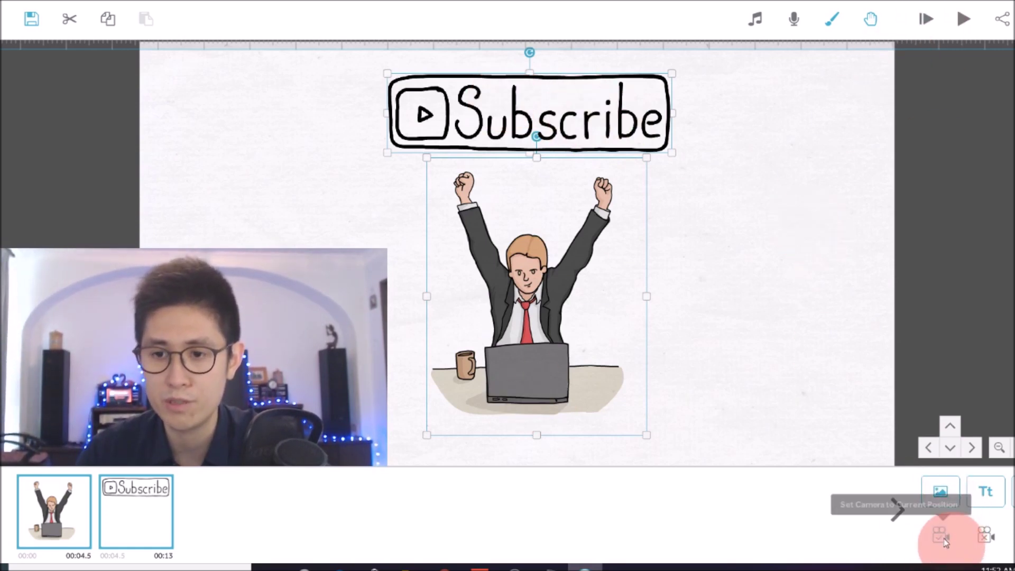
left_click(843, 237)
left_click(925, 31)
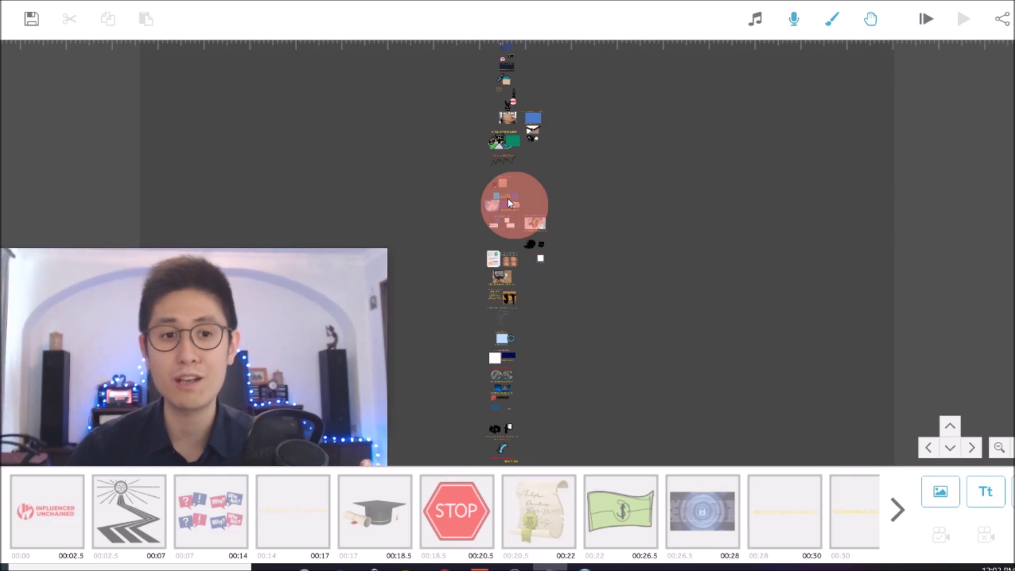
Look over the canvas layout of the long Influencer Unchained scribe and open its sharing options
left_click_drag(594, 192, 576, 222)
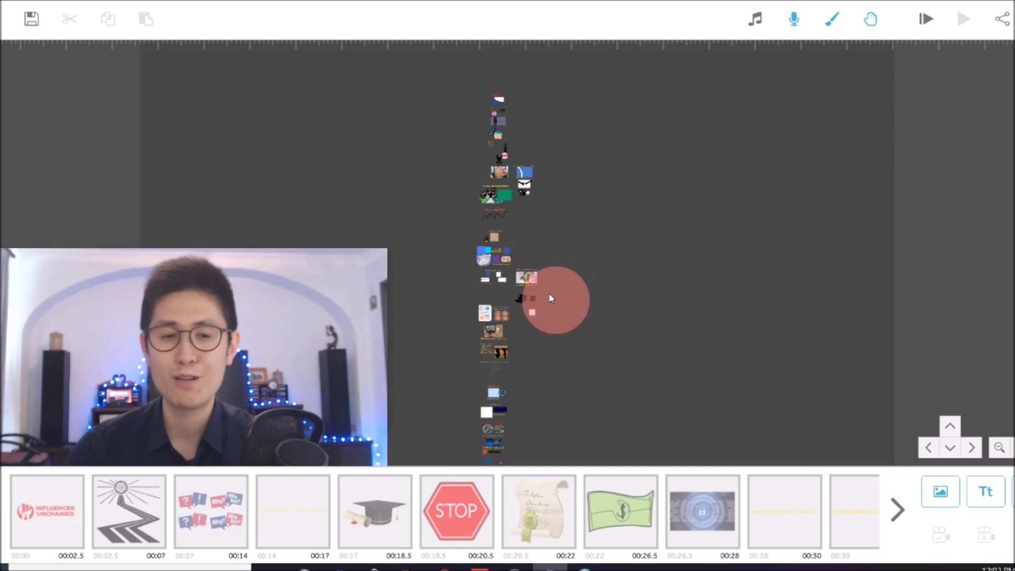
left_click_drag(550, 297, 542, 236)
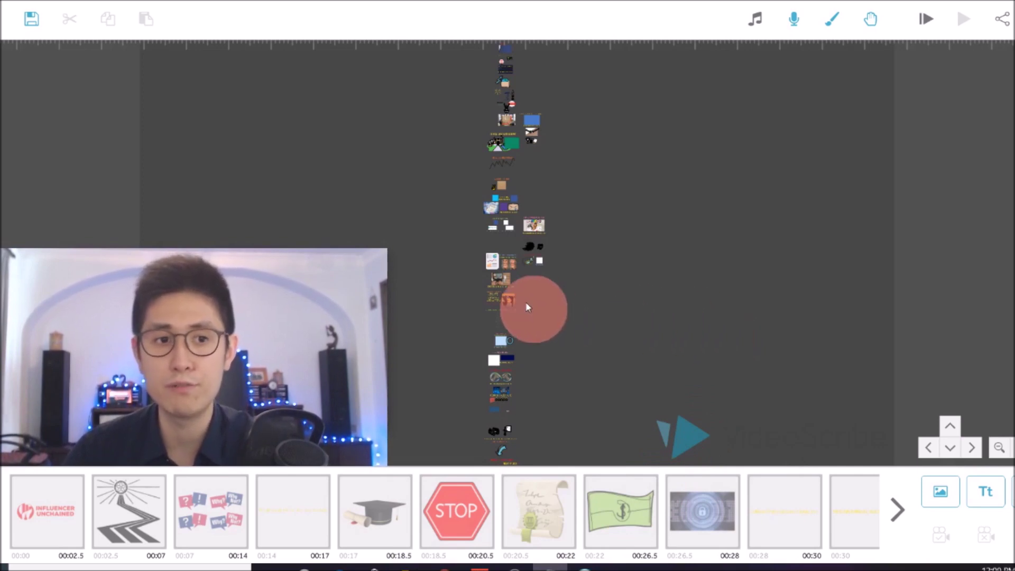
left_click(1004, 21)
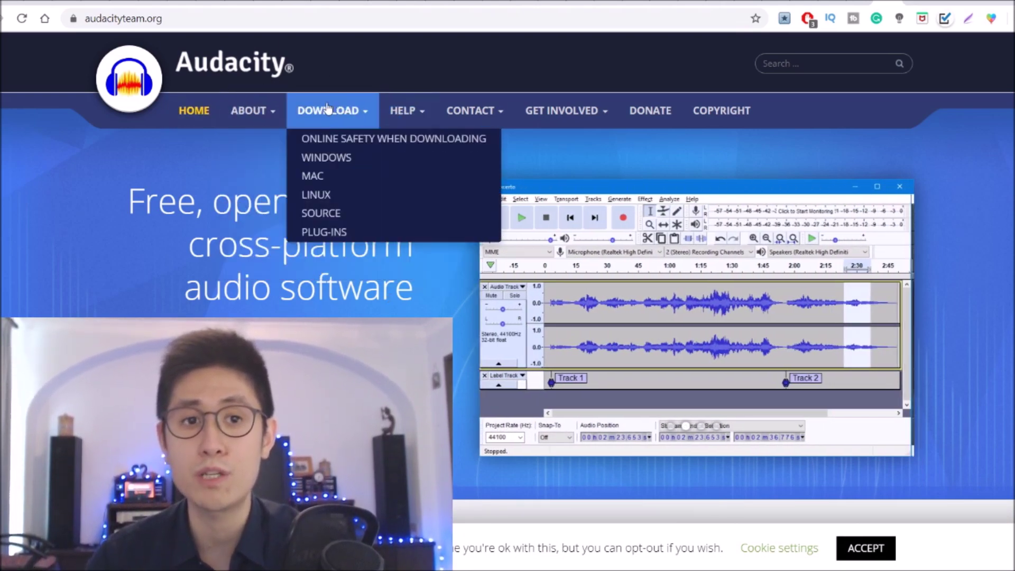
Switch to the browser and look over the Audacity home page
scroll(429, 292, "down", 1)
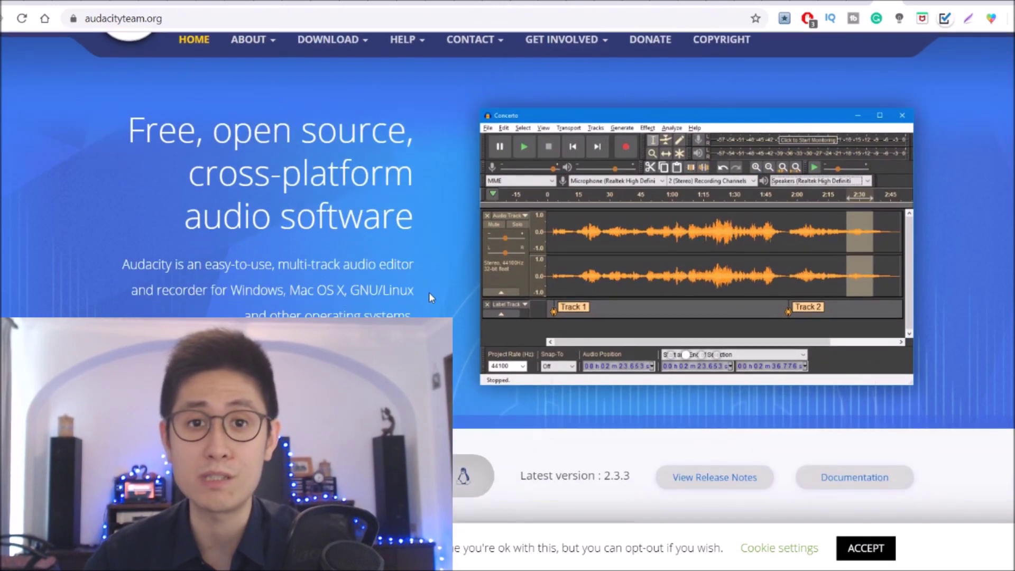